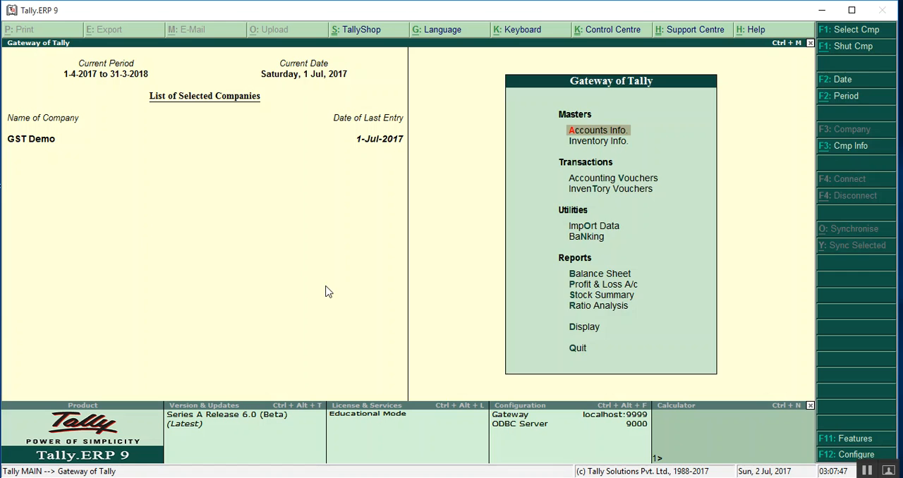
- Set the Set/alter GST details option to Yes in the company's Statutory & Taxation features
key("F11")
key("Down")
key("Down")
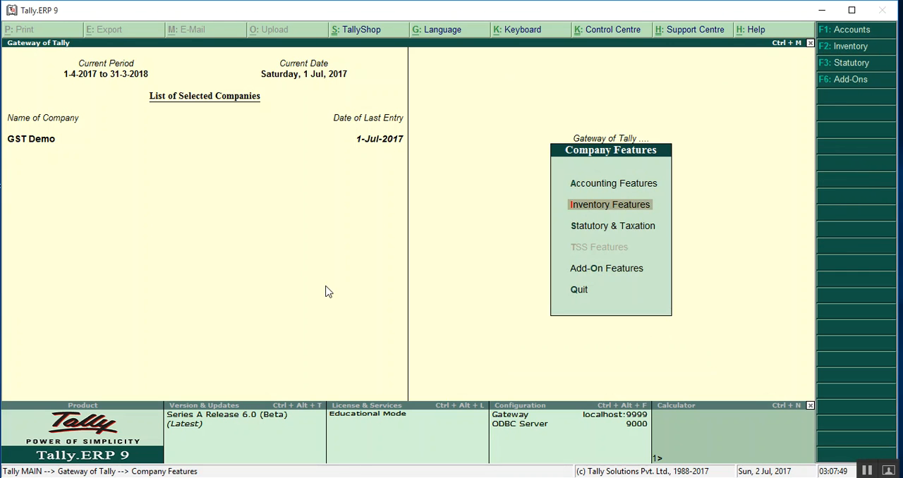
key("Return")
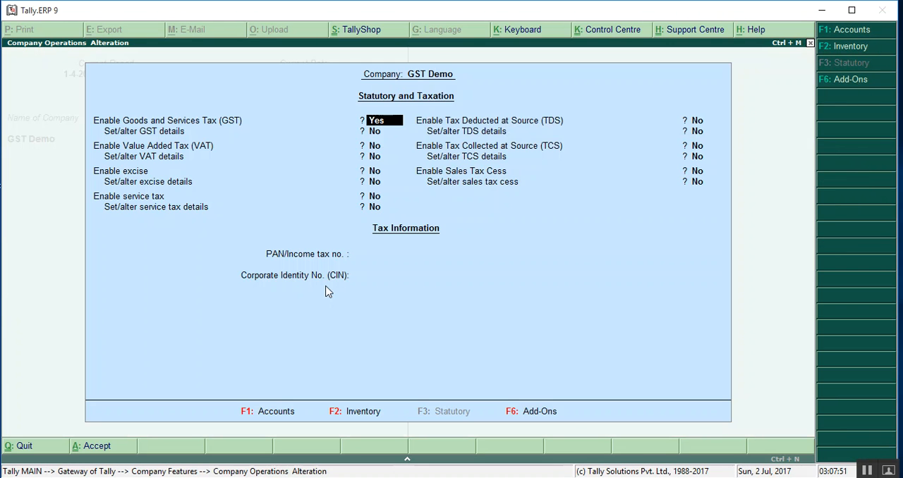
key("Return")
type("Y")
key("Return")
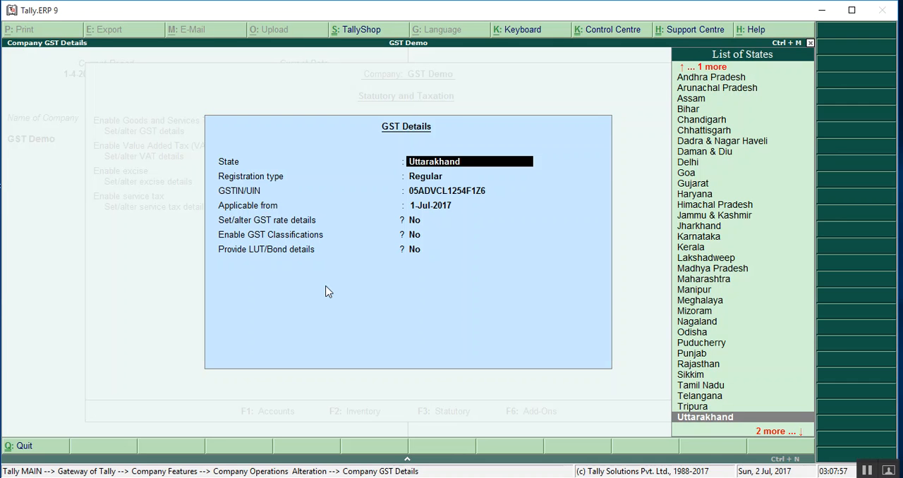
- Review the company's GST state, registration type, GSTIN and applicable date, accept the GST and statutory details, and return to the Gateway of Tally
key("Return")
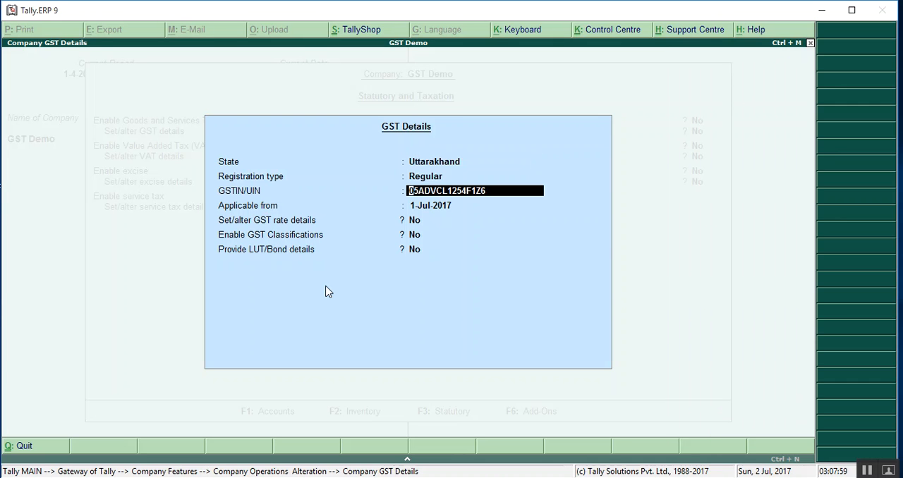
key("Return")
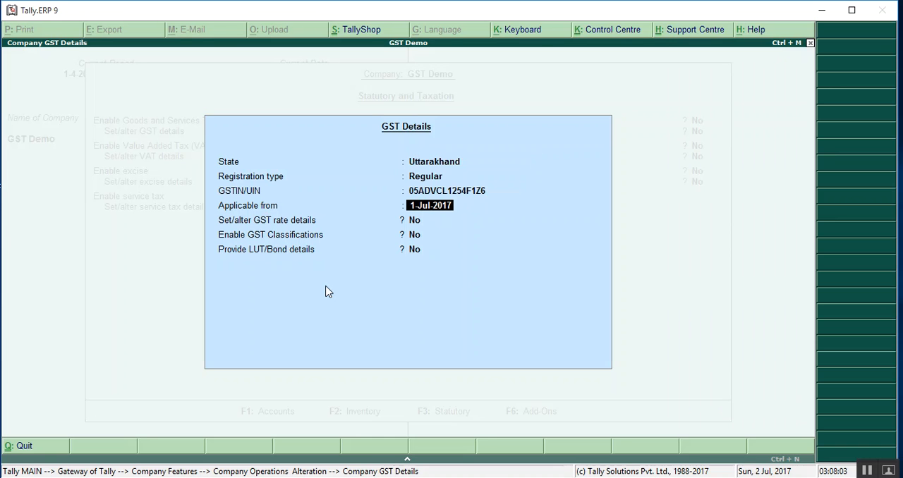
key("Return")
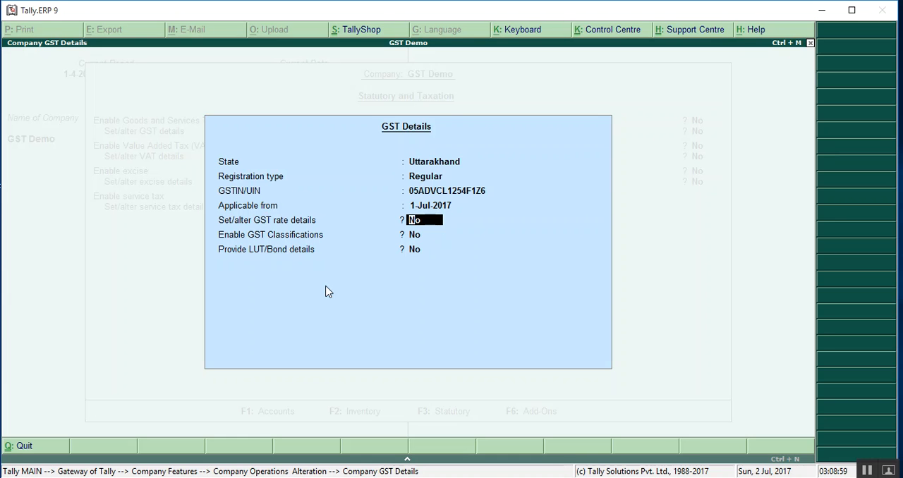
key("Return")
key("Return")
key("Return")
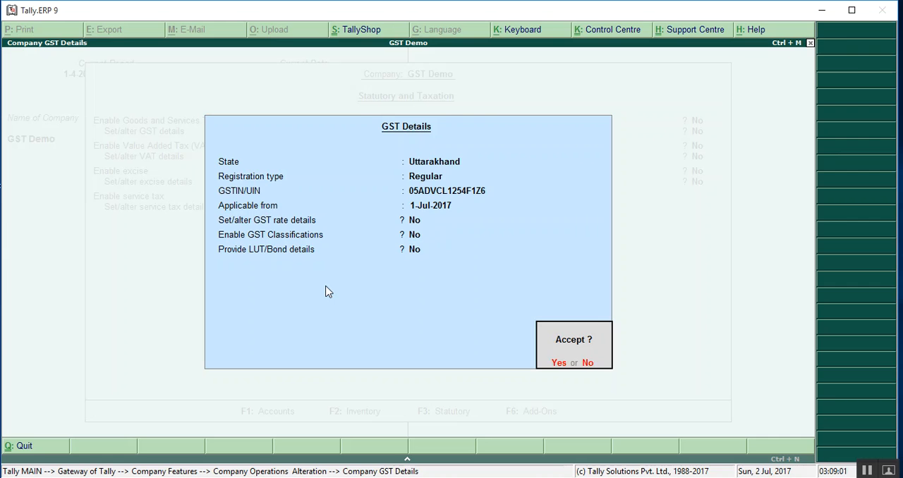
key("Return")
key("Return")
key("Return")
key("Return")
key("Return")
key("Return")
key("Return")
key("Return")
key("Return")
key("Escape")
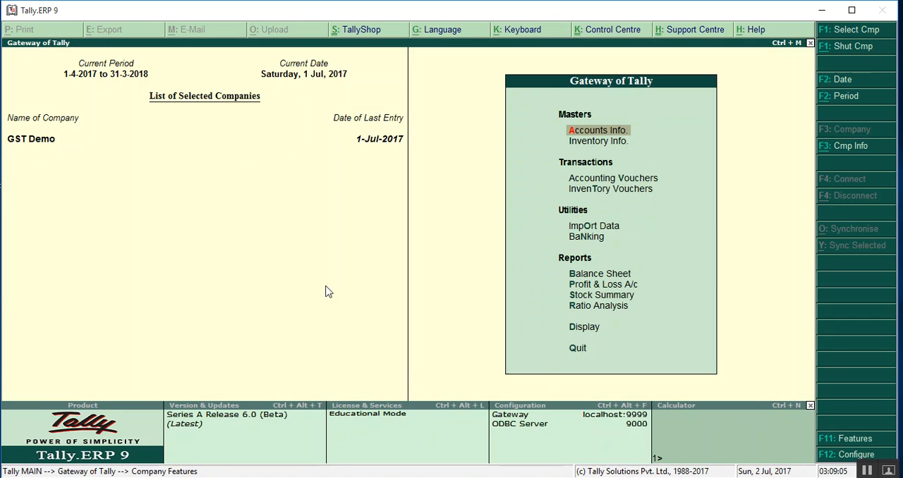
- Open the Purchase (Interstate) ledger for alteration from the single-ledger accounts masters
key("Return")
key("Down")
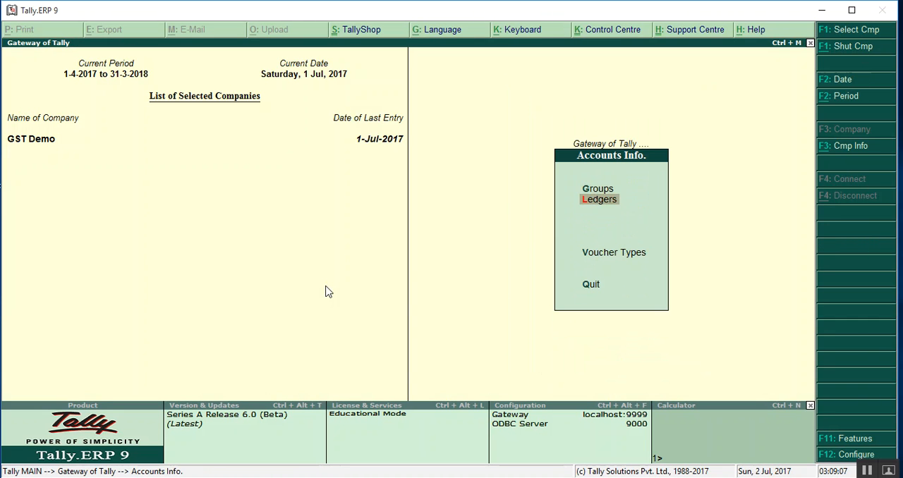
key("Return")
key("Down")
key("Down")
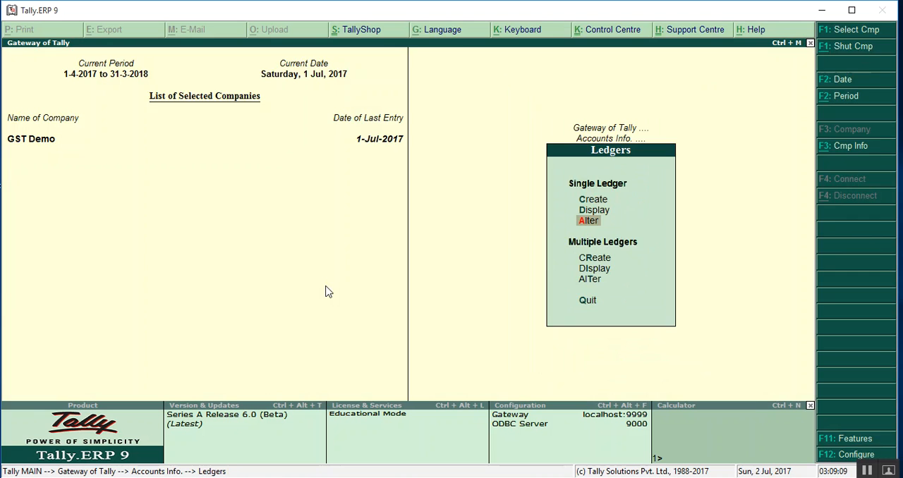
key("Return")
key("Down")
key("Down")
key("Down")
key("Down")
key("Down")
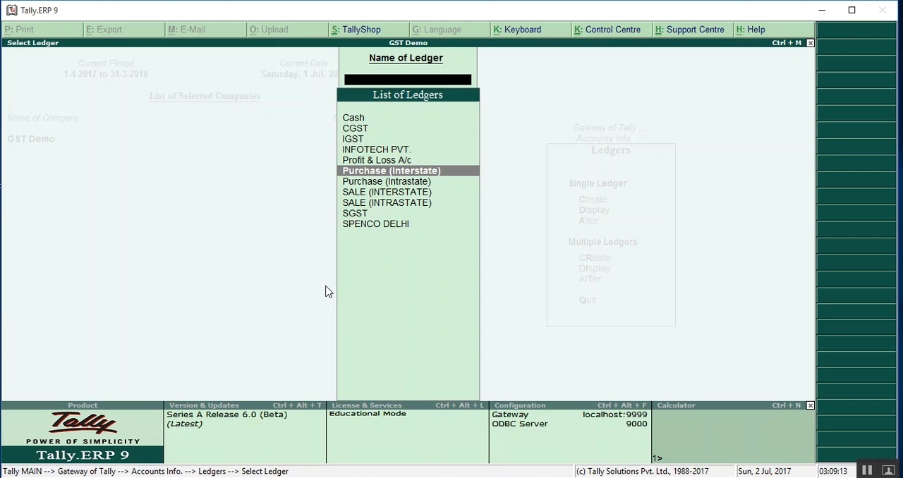
key("Return")
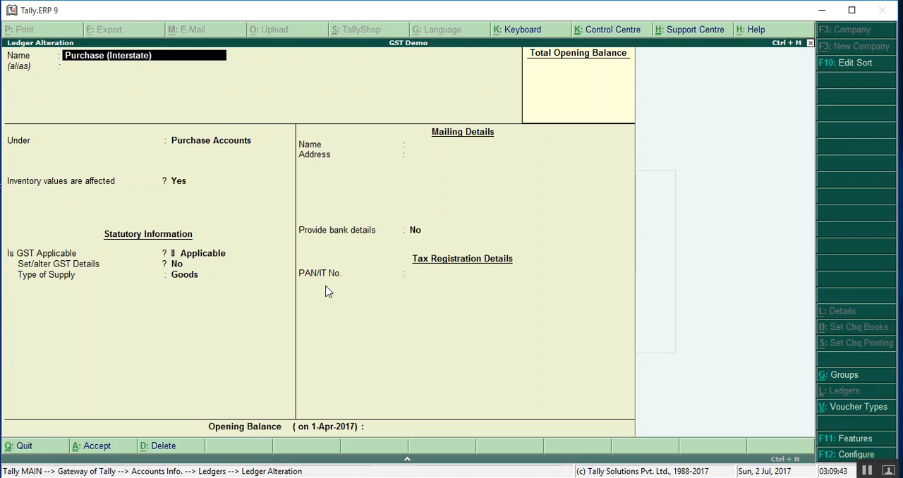
- Check the Purchase (Interstate) ledger's group, inventory setting, GST applicability and type of supply, and accept it without edits
key("Return")
key("Return")
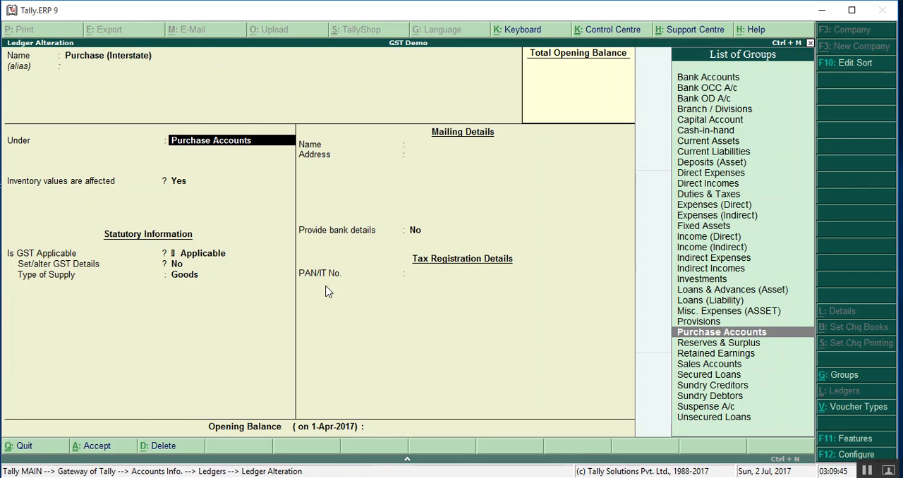
key("Return")
key("Return")
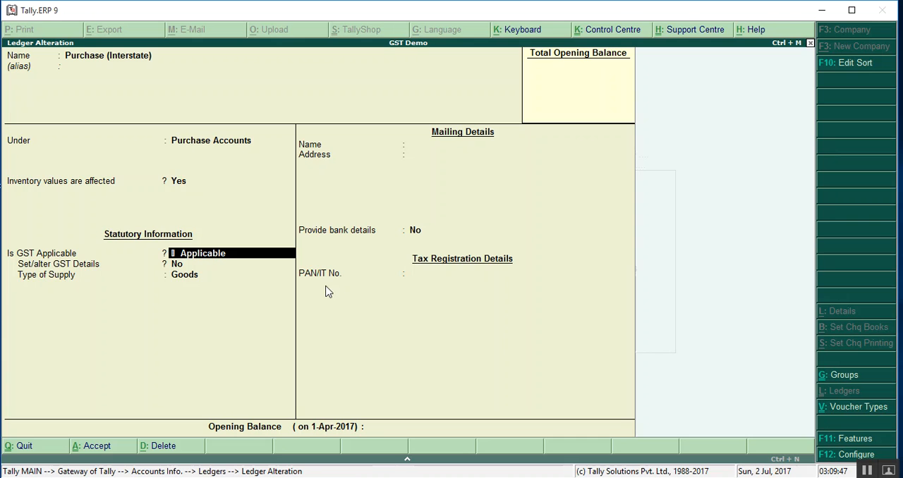
key("Return")
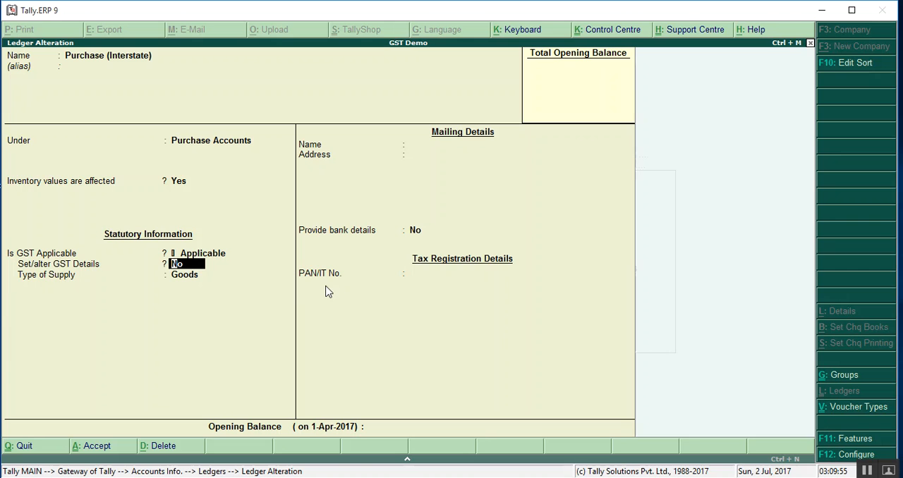
key("Return")
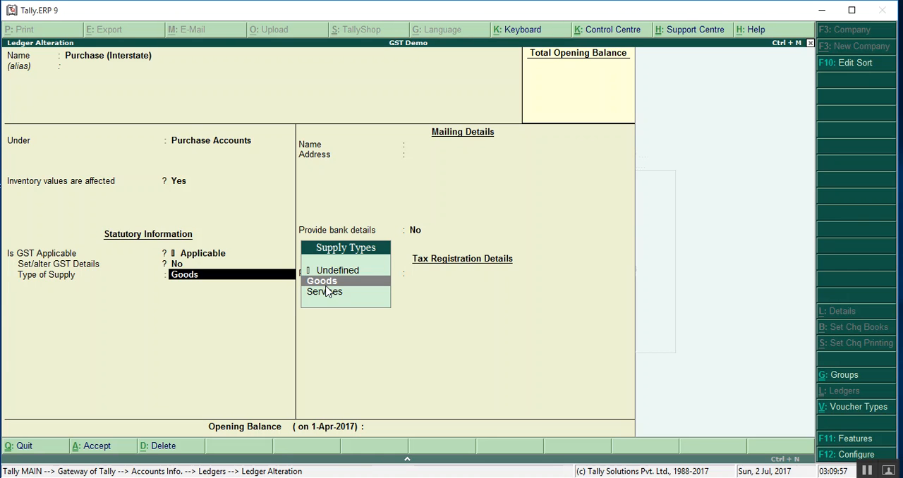
key("Return")
key("Return")
key("Return")
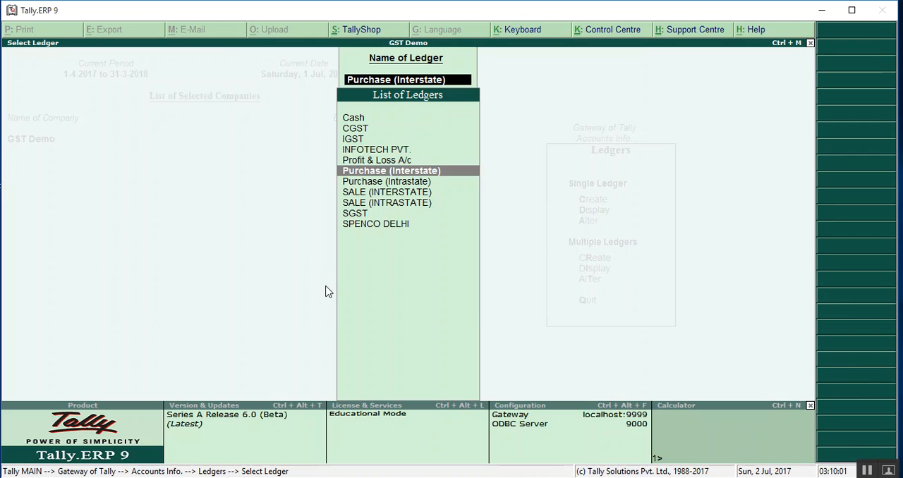
- Check the Purchase (Intrastate) ledger's group, inventory and GST settings, and accept it without edits
key("Down")
key("Return")
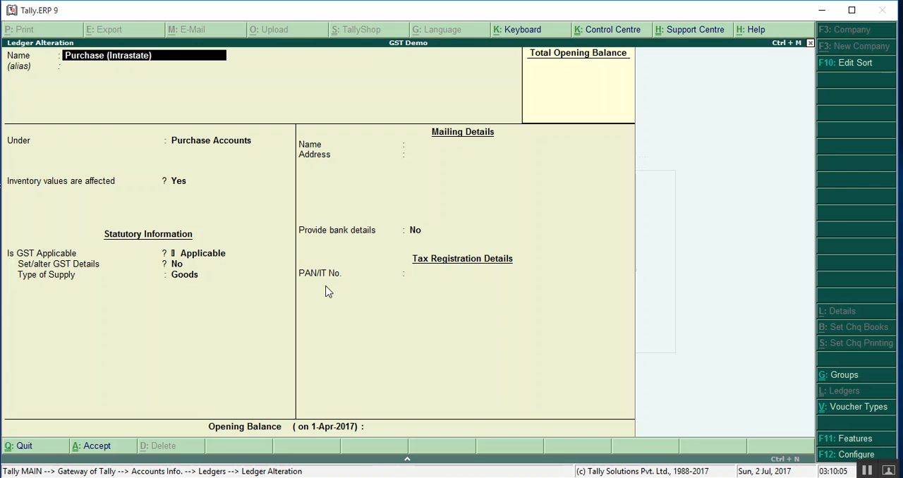
key("Return")
key("Return")
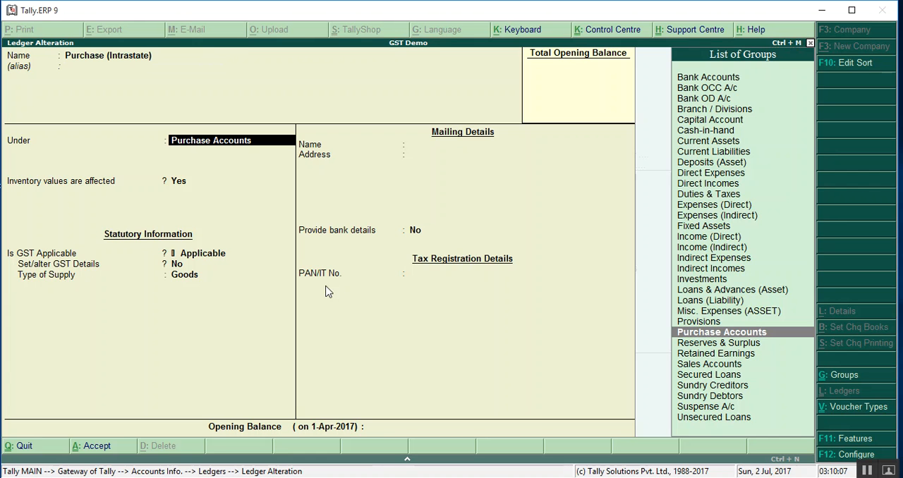
key("Return")
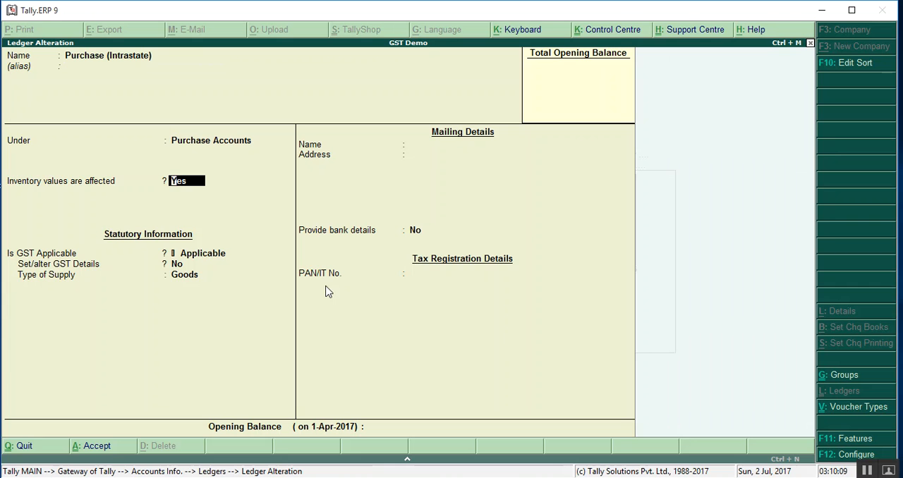
key("Return")
key("Return")
key("Return")
key("Return")
key("Return")
key("Return")
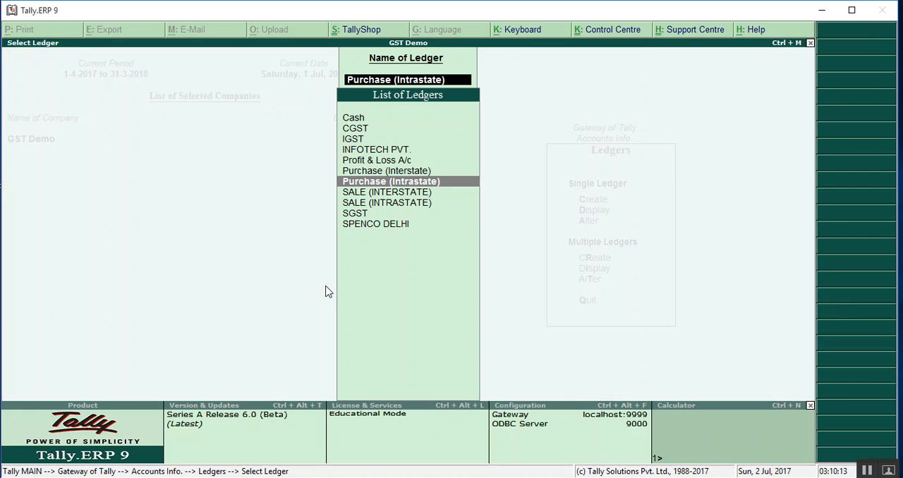
- Check the SALE (INTERSTATE) ledger's group and GST settings, and accept it without edits
key("Down")
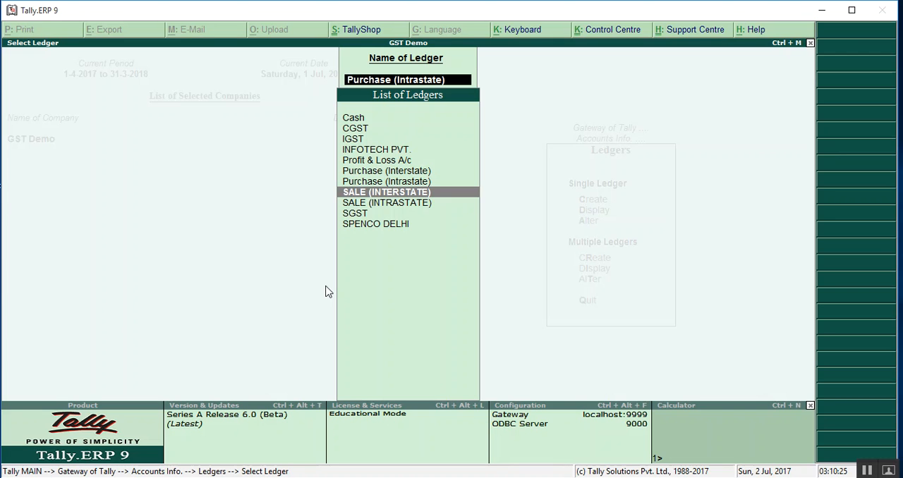
key("Return")
- Check the SALE (INTRASTATE) ledger's group, GST applicability and type of supply, and accept it without edits
key("Return")
key("Return")
key("Return")
key("Return")
key("Return")
key("Return")
key("Return")
key("Return")
key("Return")
key("Return")
key("Return")
key("Up")
key("Down")
key("Down")
key("Return")
key("Return")
key("Return")
key("Return")
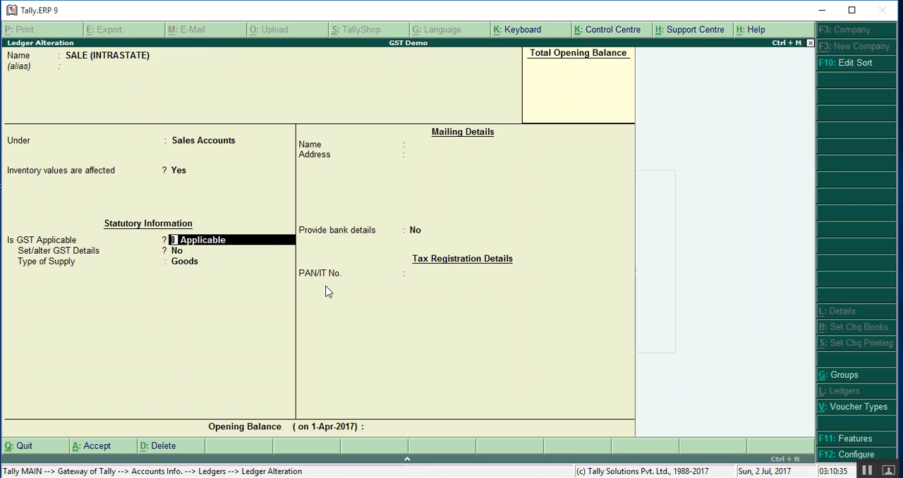
key("Return")
key("Return")
key("Return")
key("Return")
key("Return")
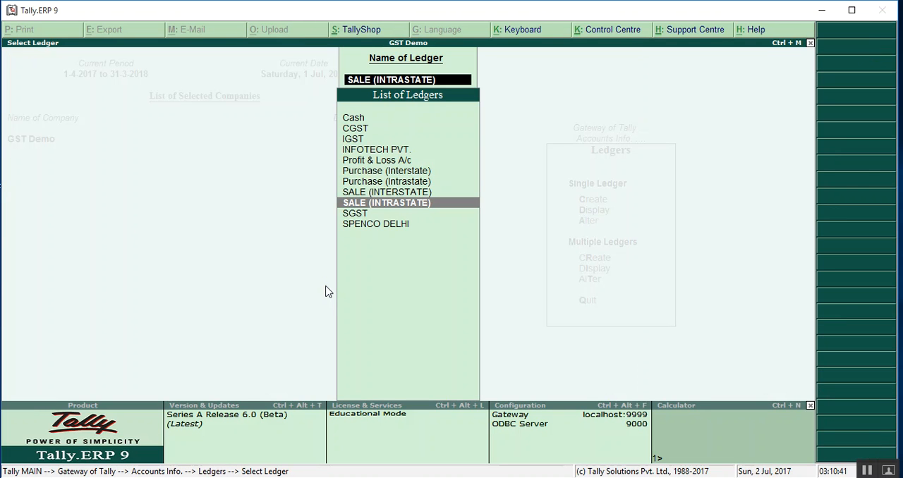
- Check the CGST ledger's group, type of duty/tax, tax type and calculation percentage, and accept it without edits
key("Up")
key("Up")
key("Up")
key("Up")
key("Up")
key("Up")
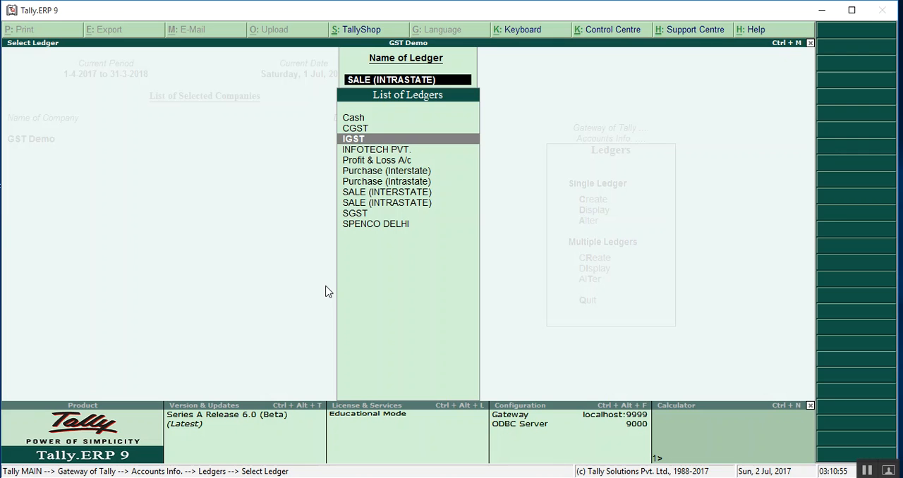
key("Up")
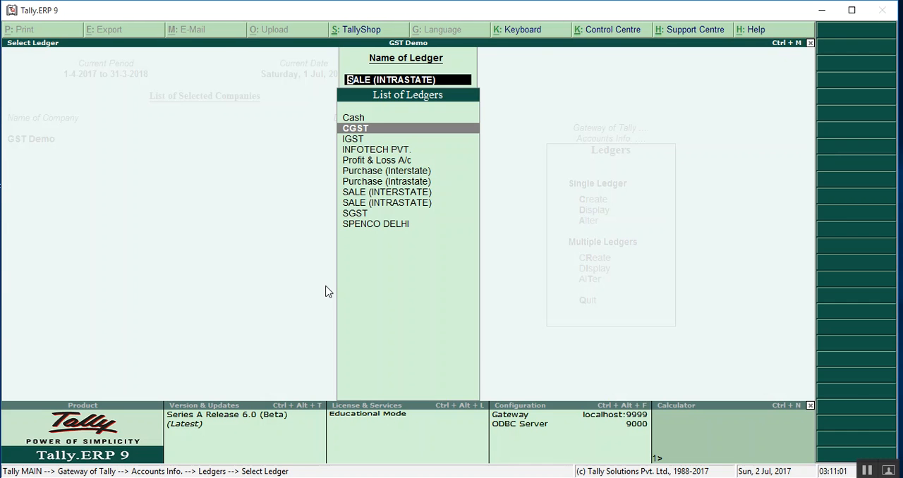
key("Return")
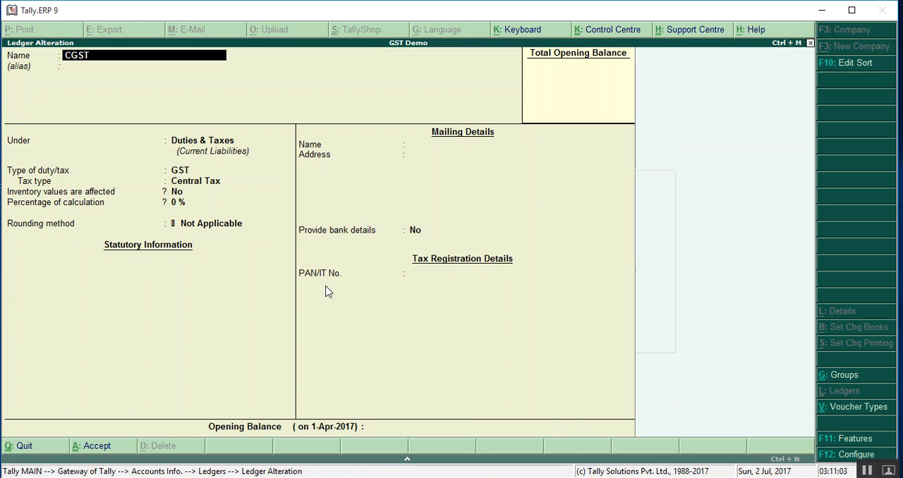
key("Return")
key("Return")
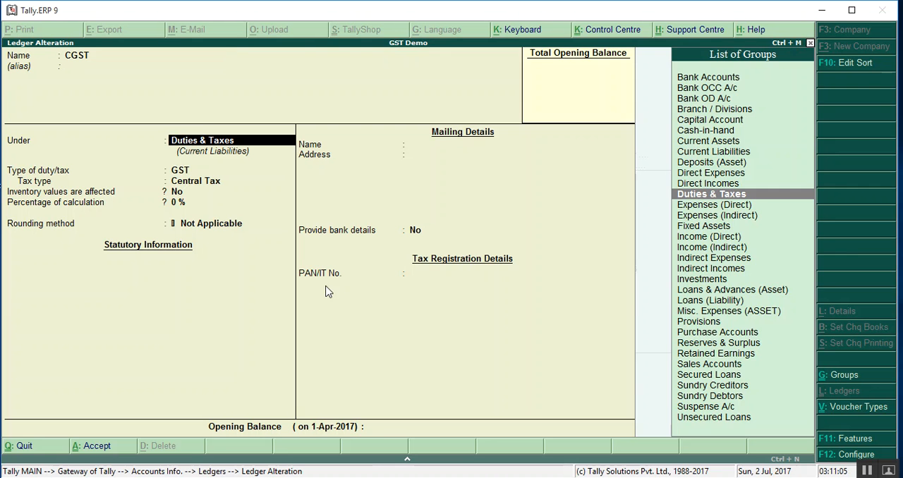
key("Return")
key("Return")
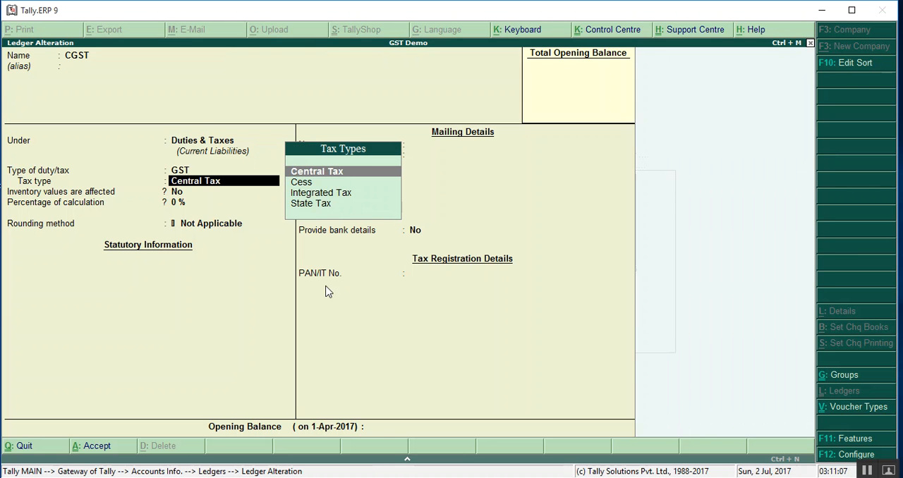
key("Return")
key("Return")
key("Return")
key("Return")
key("Return")
key("Return")
- Check the SGST ledger's group, type of duty/tax and tax type, and accept it without edits
key("Down")
key("Down")
key("Down")
key("Down")
key("Down")
key("Down")
key("Down")
key("Down")
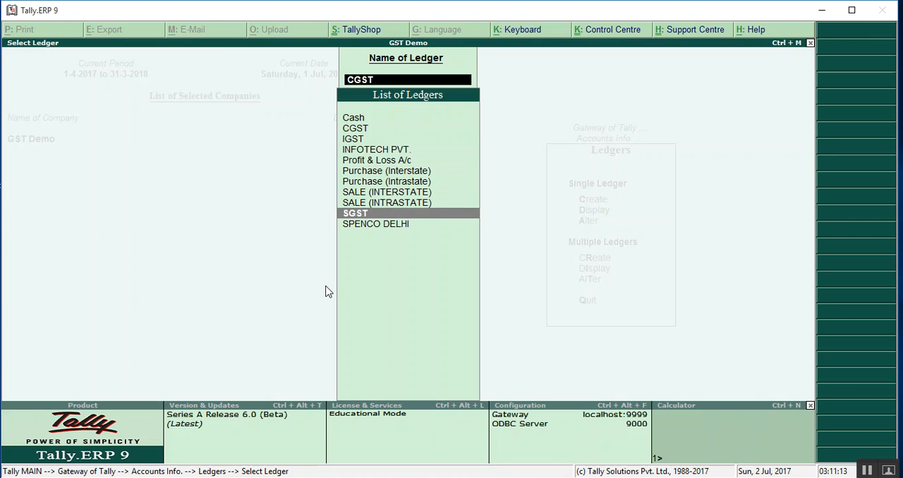
key("Return")
key("Return")
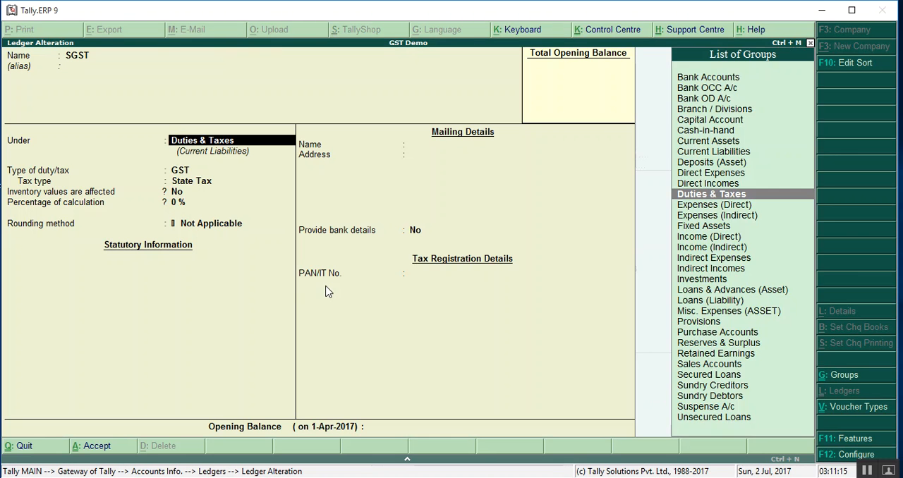
key("Return")
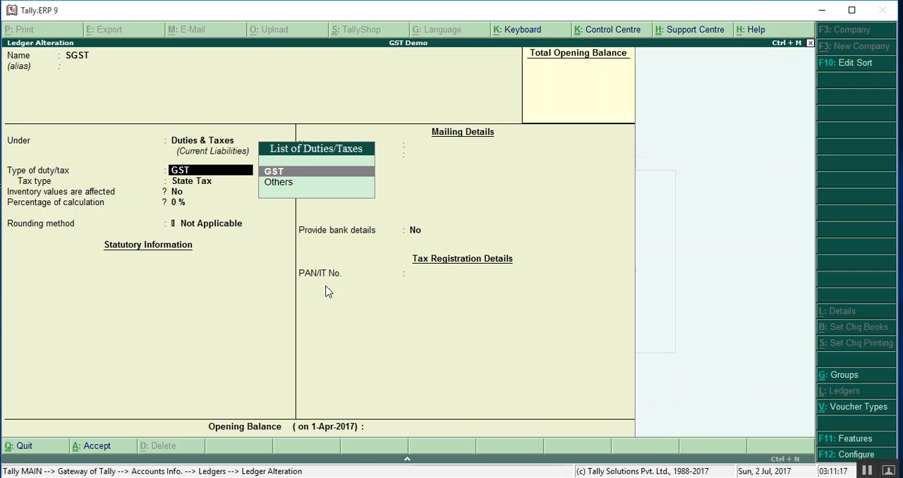
key("Return")
key("Return")
key("Return")
key("Return")
key("Return")
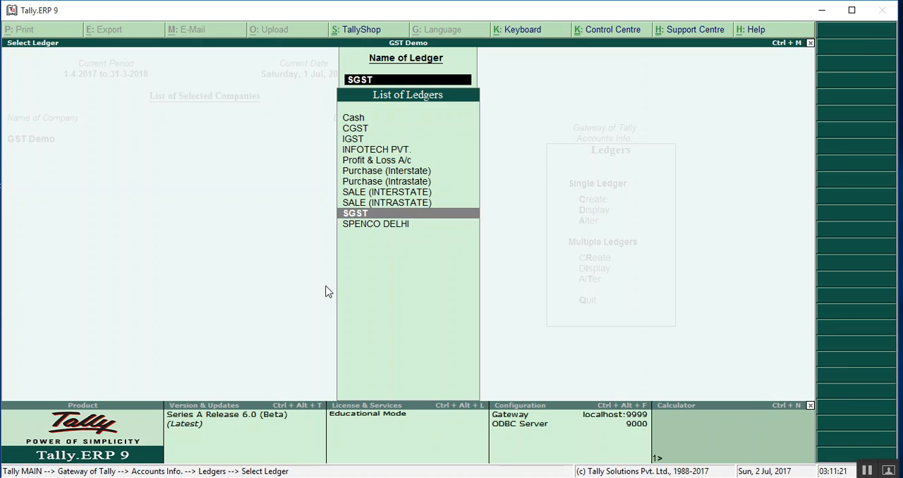
- Check the IGST ledger's group, type of duty/tax, tax type and calculation percentage, and accept it without edits
key("Up")
key("Up")
key("Up")
key("Up")
key("Up")
key("Up")
key("Up")
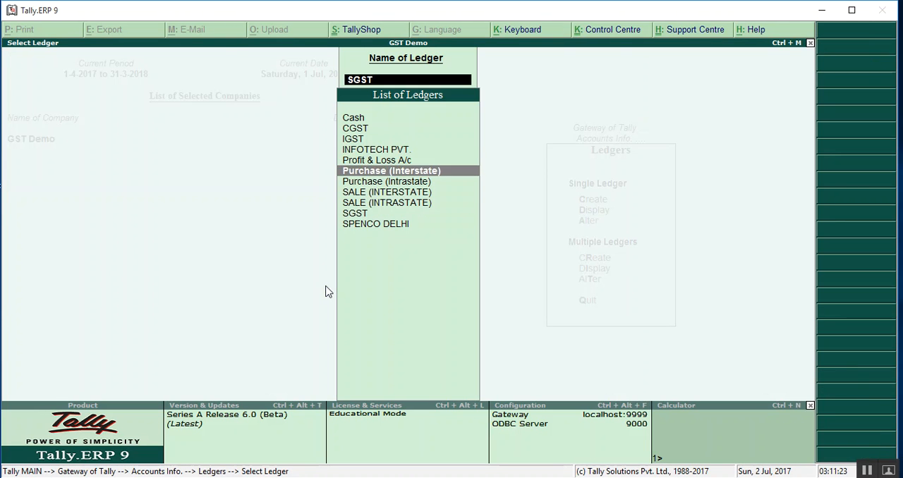
key("Return")
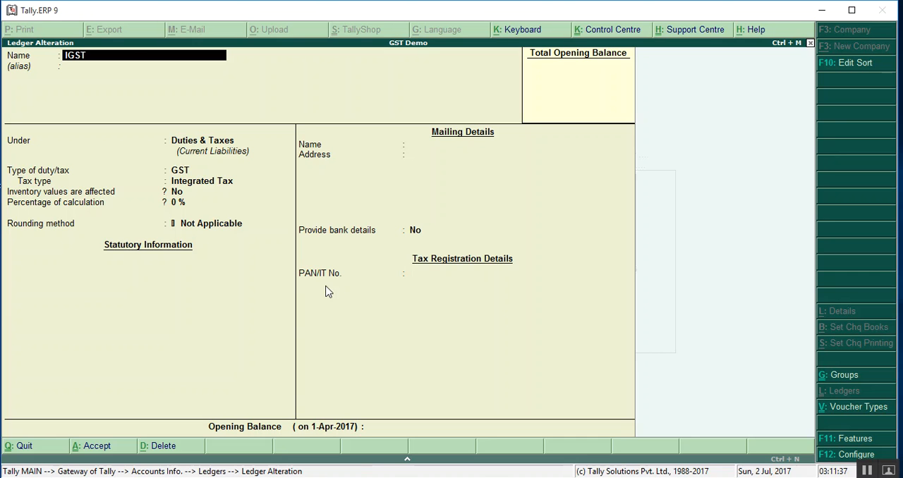
key("Return")
key("Return")
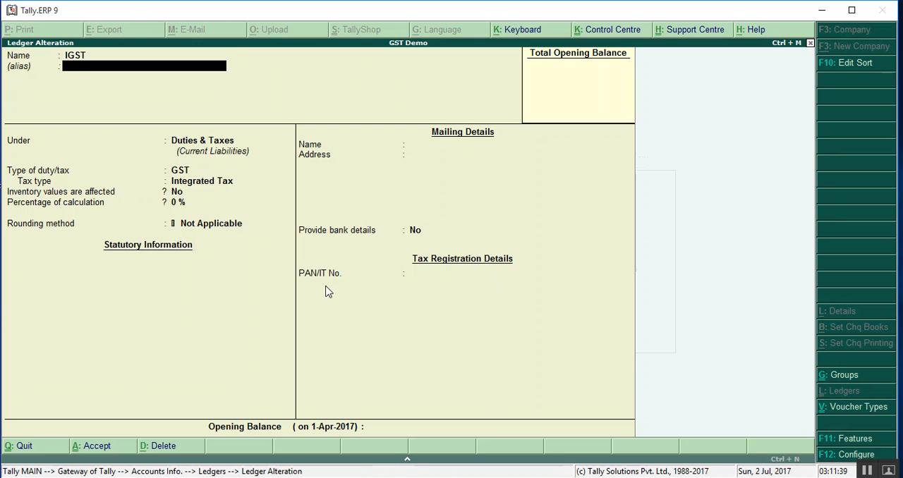
key("Return")
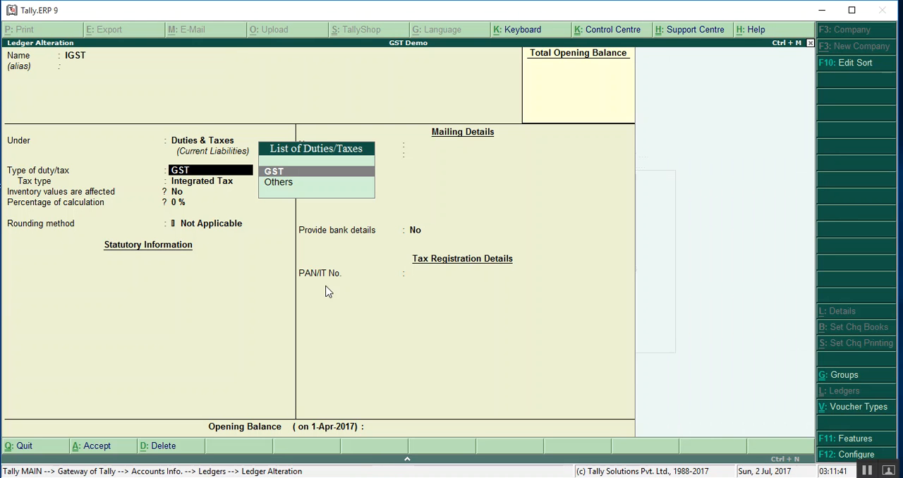
key("Return")
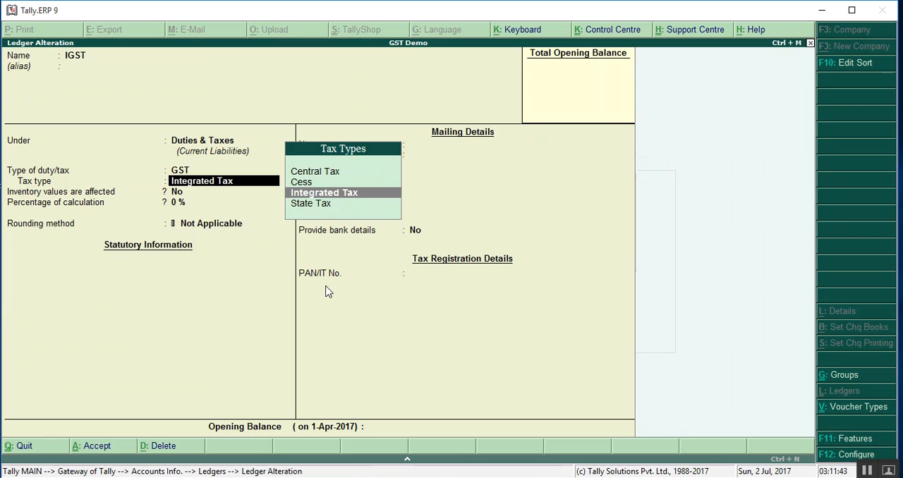
key("Return")
key("Return")
key("Return")
key("Return")
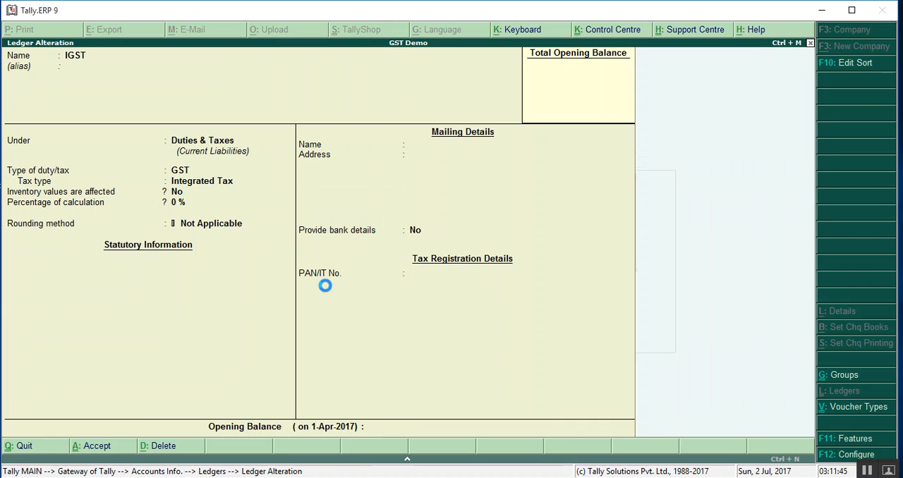
- Open the INFOTECH PVT. party ledger for alteration
key("Down")
key("Down")
key("Down")
key("Down")
key("Down")
key("Down")
key("Down")
key("Down")
key("Up")
key("Up")
key("Up")
key("Up")
key("Up")
key("Up")
key("Up")
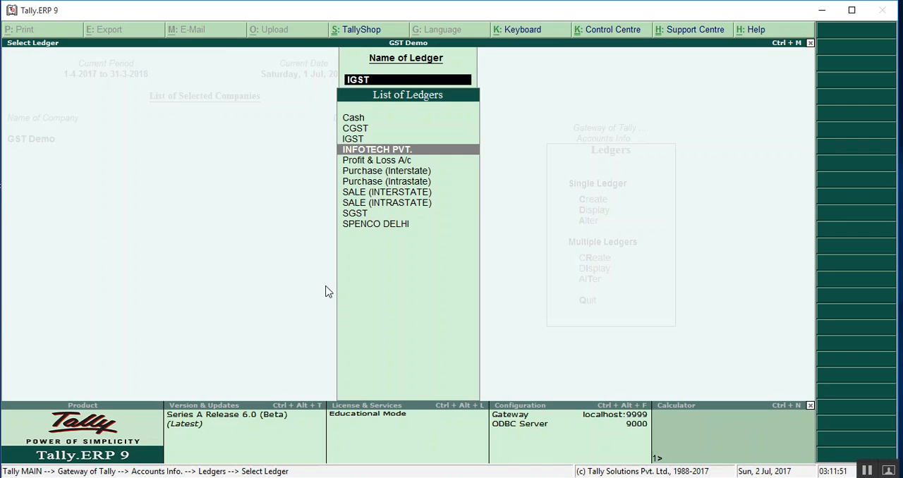
key("Return")
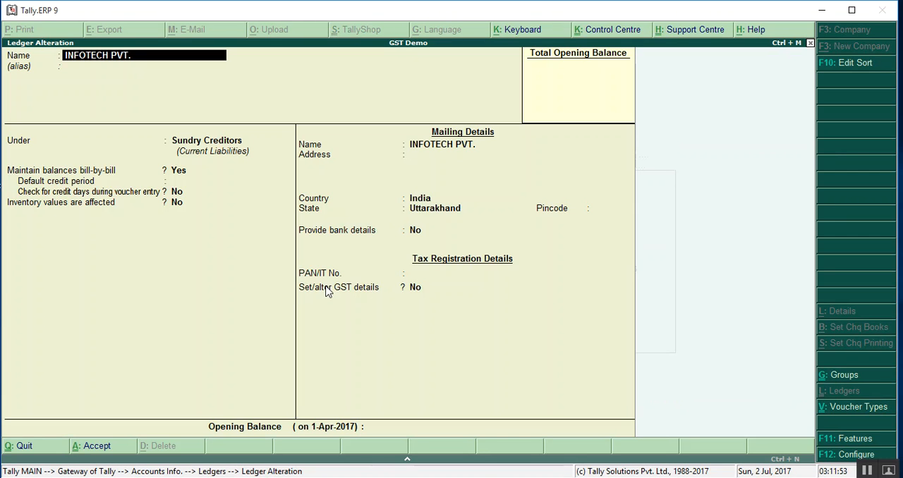
- Check the INFOTECH PVT. ledger's group, bill-by-bill setting, country and state without edits
key("Return")
key("Return")
key("Return")
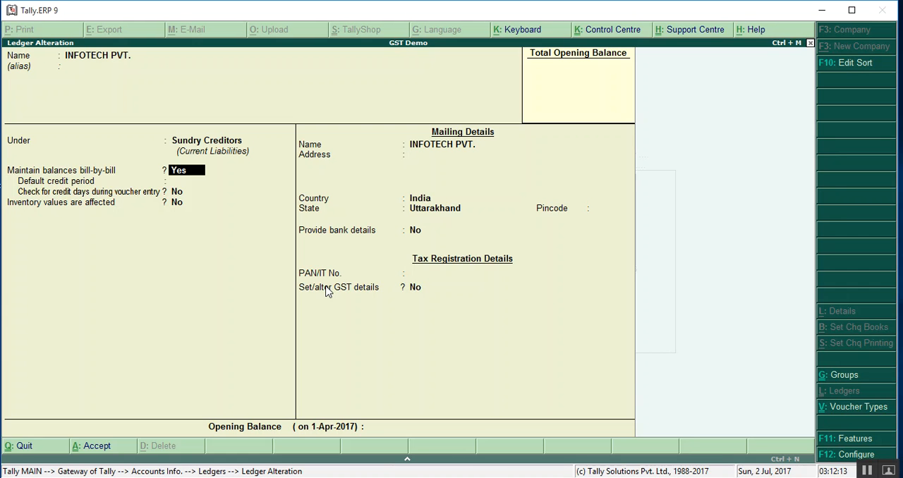
key("Return")
key("Return")
key("Return")
key("Return")
key("Return")
key("Return")
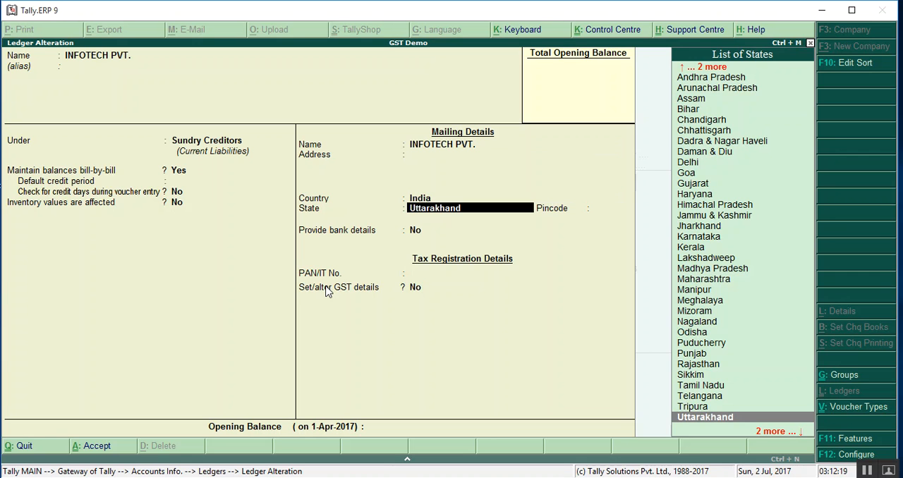
key("Return")
key("Return")
key("Return")
key("Return")
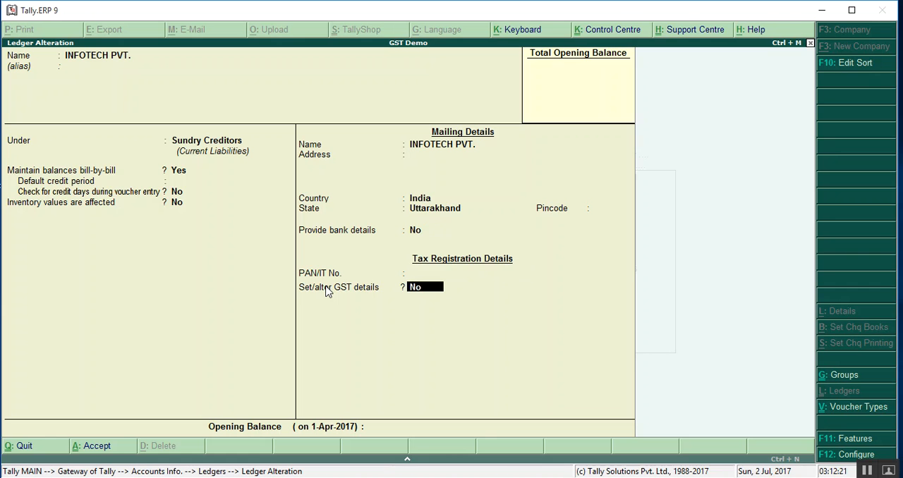
- Open INFOTECH PVT.'s GST details, check the registration type, GSTIN/UIN and party type, and accept the ledger without edits
type("Y")
key("Return")
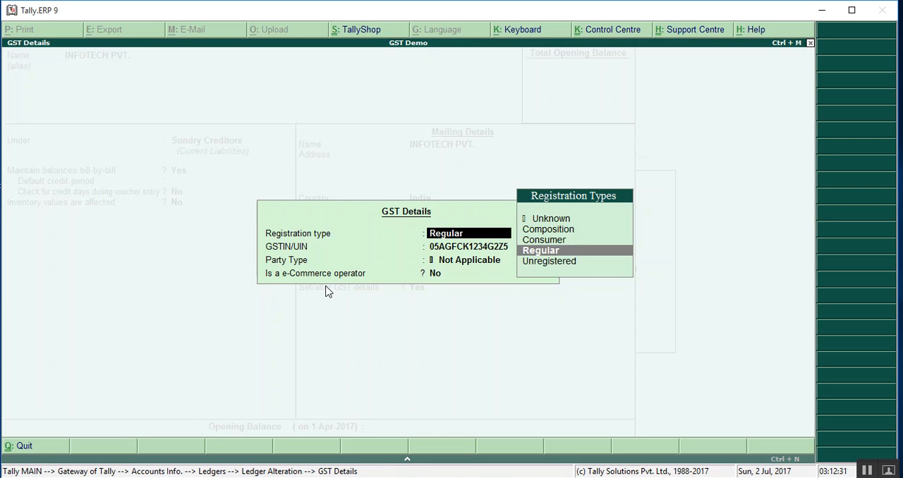
key("Return")
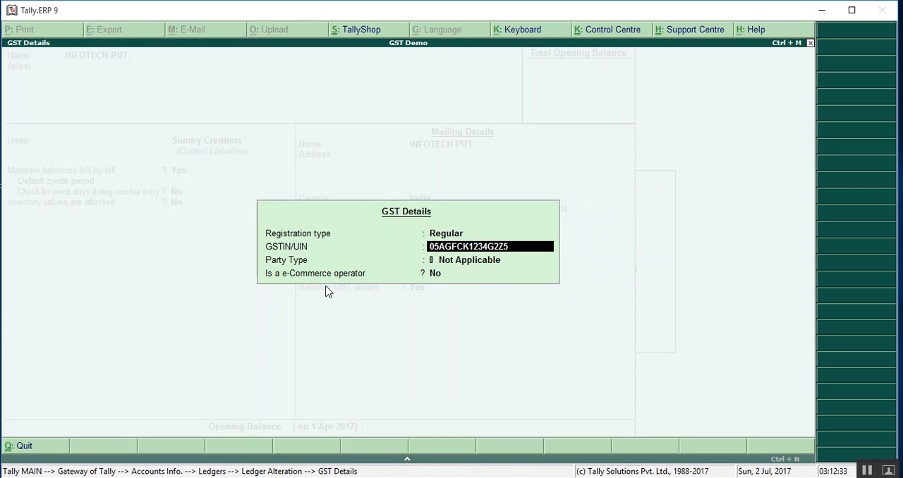
key("Return")
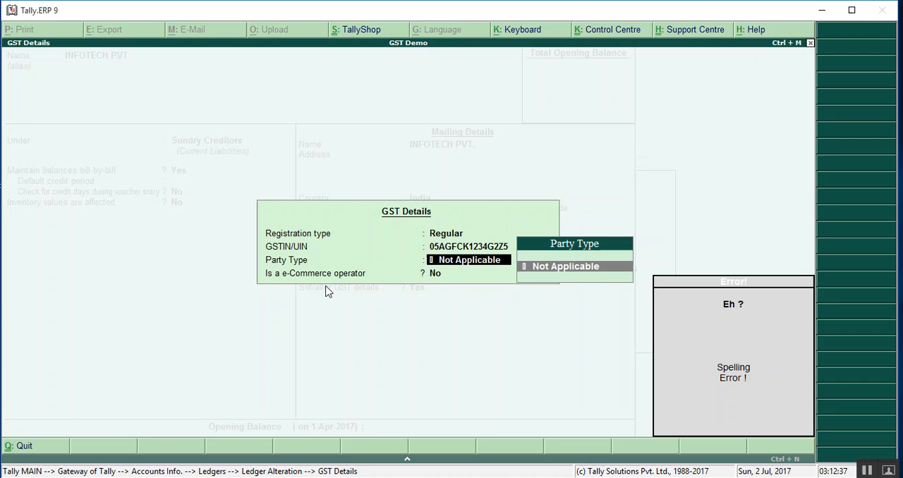
key("Return")
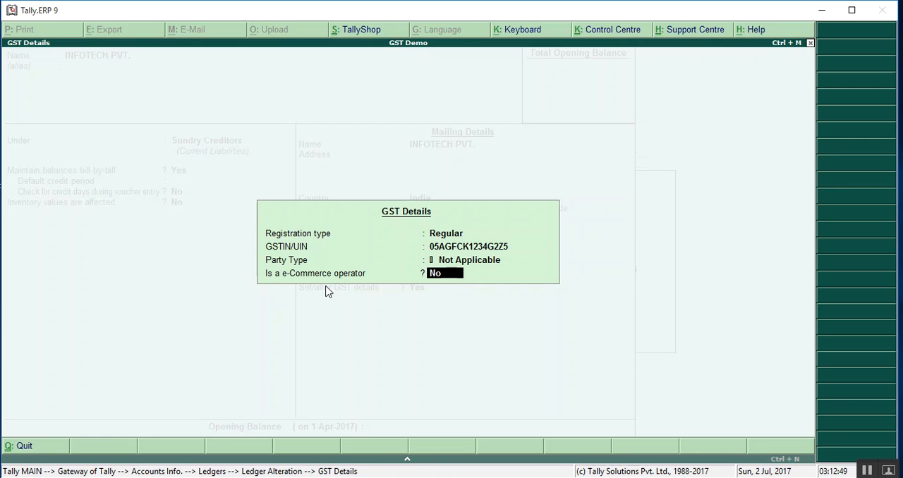
key("Return")
key("Return")
key("Return")
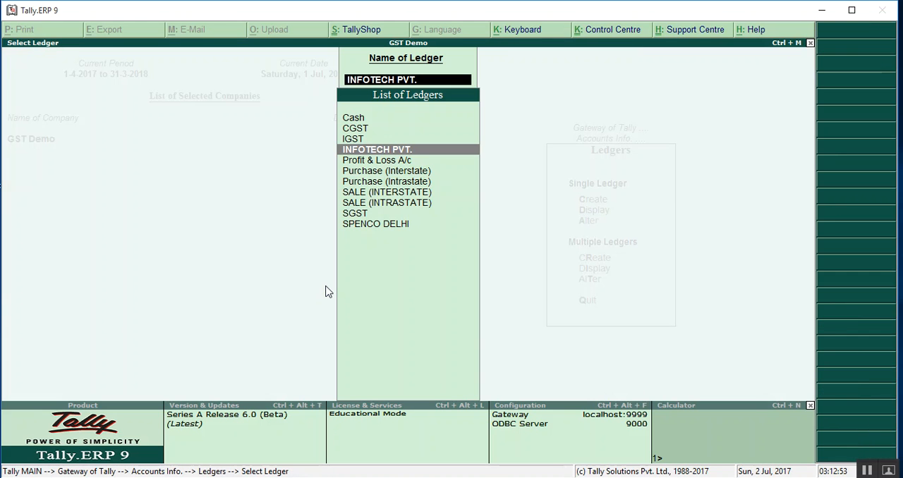
- Open the SPENCO DELHI party ledger for alteration and check its group, bill-by-bill setting and state
key("Down")
key("Down")
key("Down")
key("Down")
key("Down")
key("Down")
key("Down")
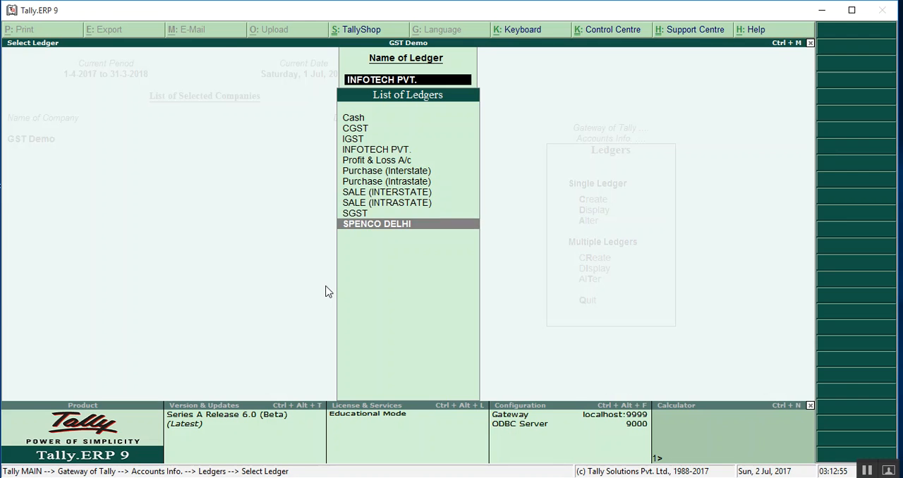
key("Return")
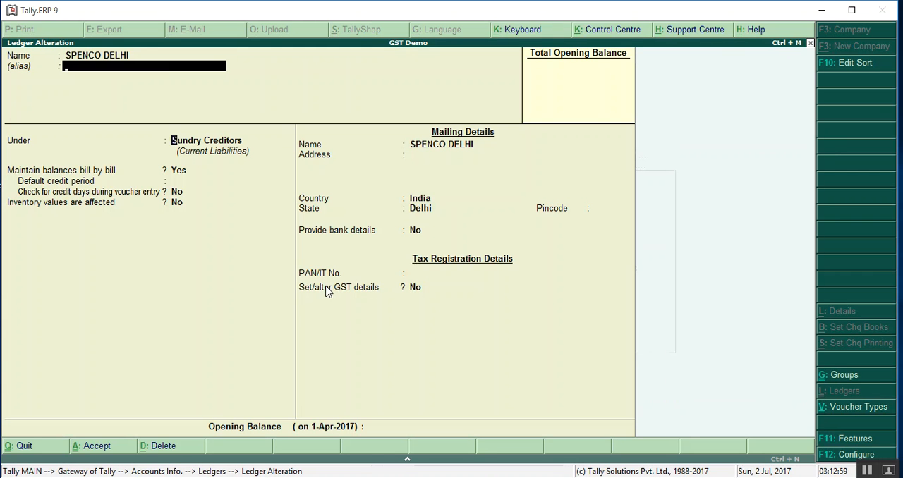
key("Return")
key("Return")
key("Return")
key("Return")
key("Return")
key("Return")
key("Return")
key("Return")
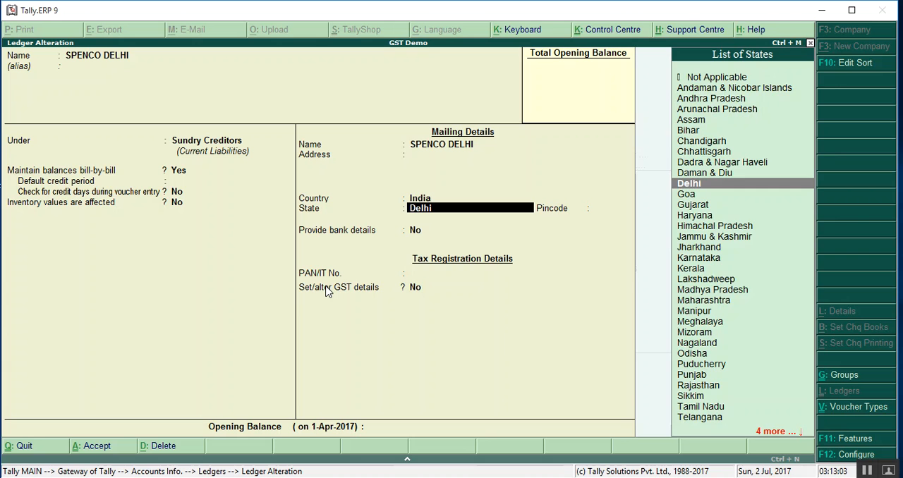
key("Return")
key("Return")
key("Return")
- Open SPENCO DELHI's GST details, check the registration type and GSTIN/UIN, and accept the ledger without edits
key("Return")
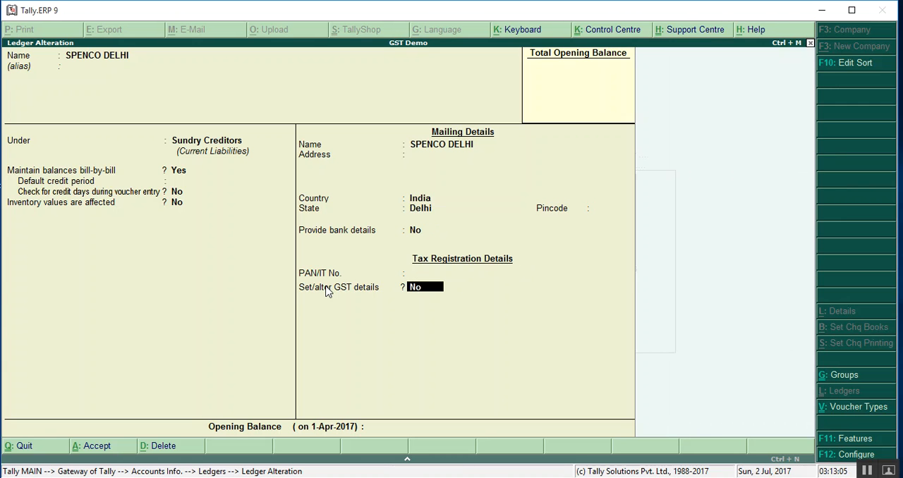
key("y")
key("Return")
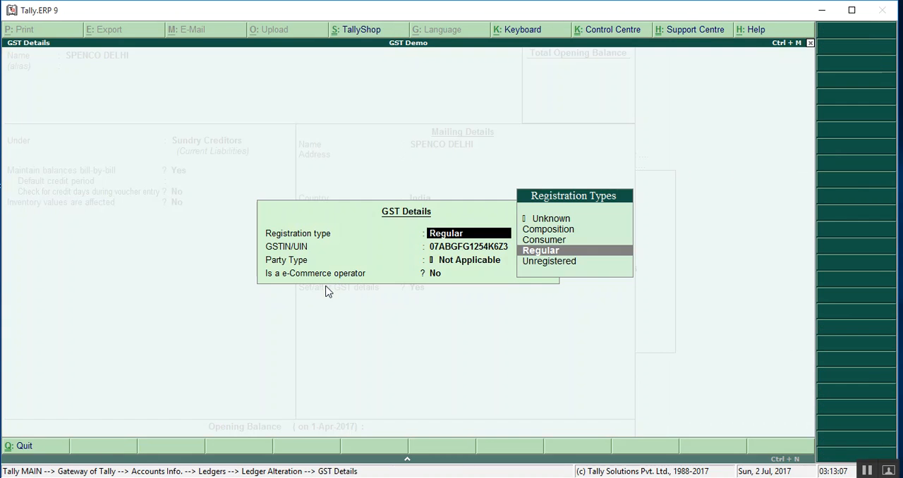
key("Return")
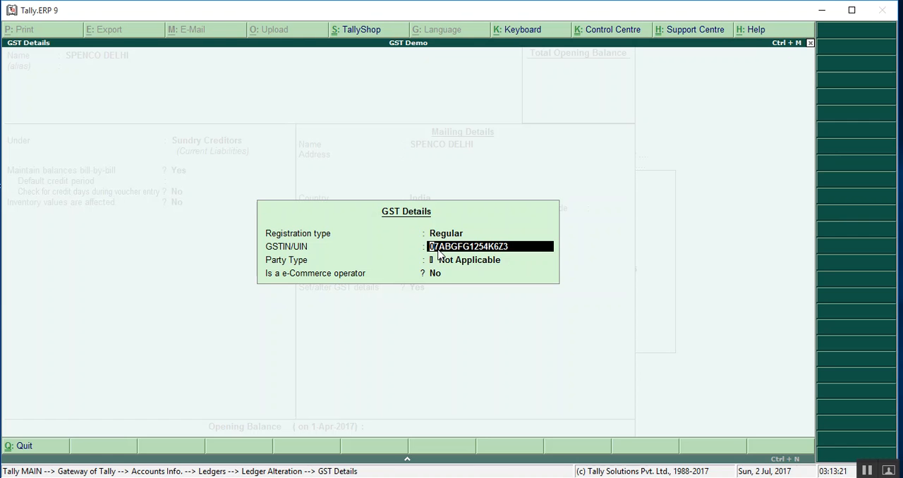
key("Return")
key("Return")
key("Return")
key("Return")
key("Return")
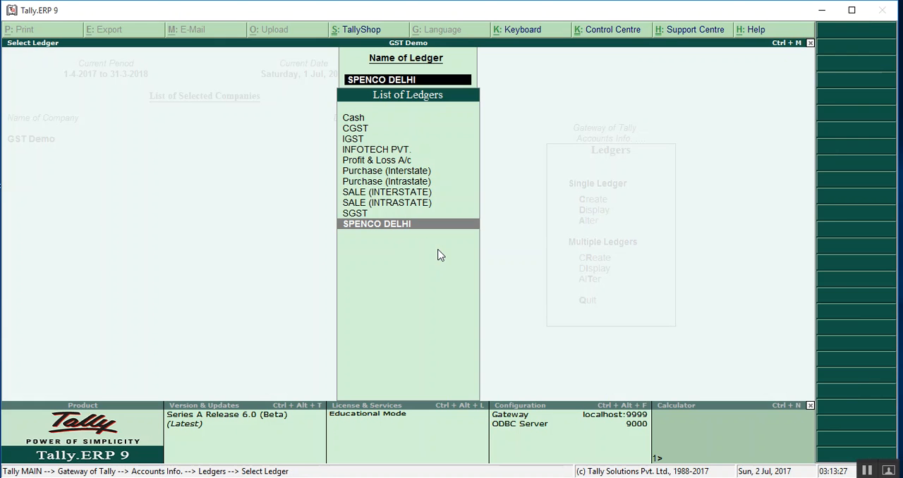
- Leave the ledger masters and open the stock item ITEM 1 @ 5% for alteration
key("Escape")
key("Escape")
key("Escape")
key("Escape")
key("Down")
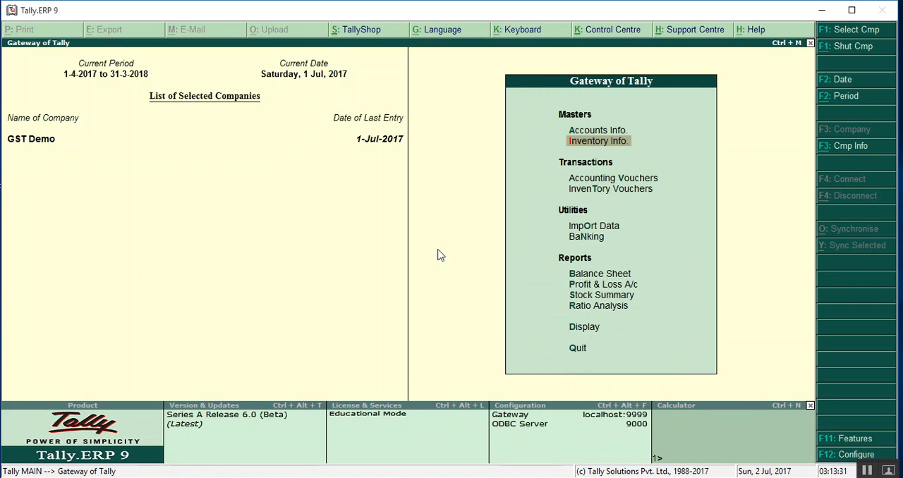
key("Return")
key("Down")
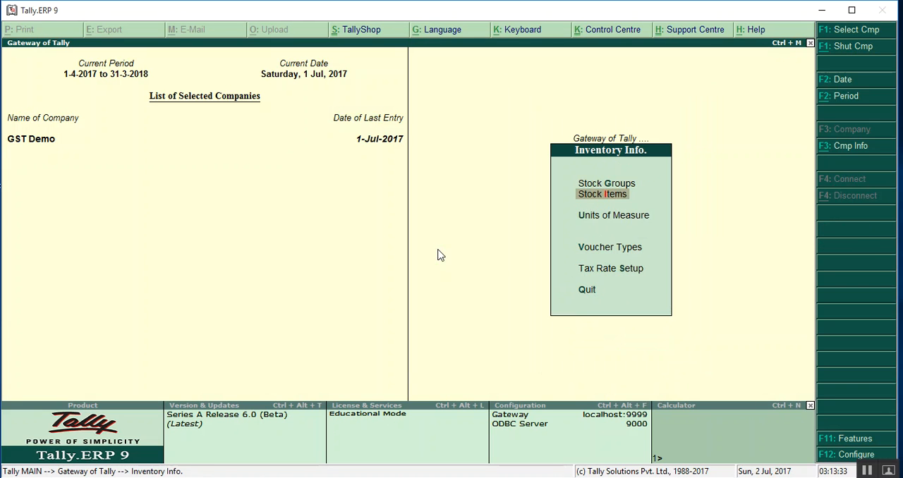
key("Return")
key("Down")
key("Down")
key("Return")
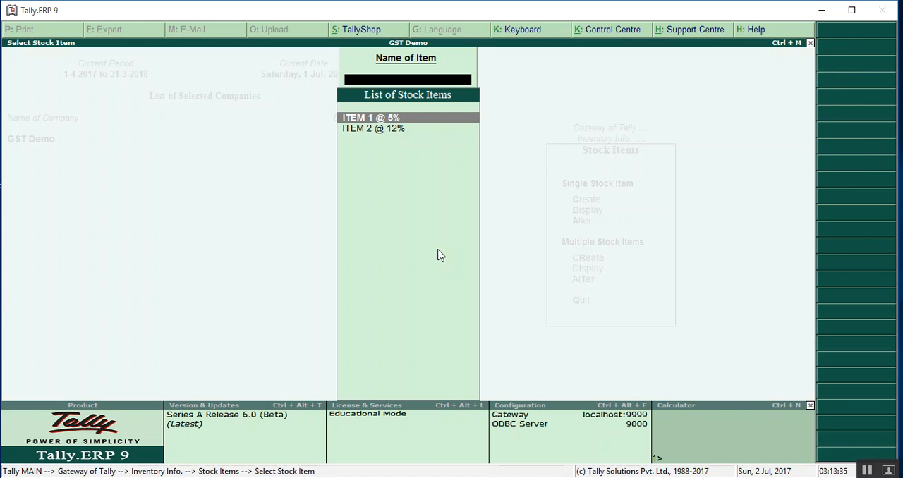
key("Return")
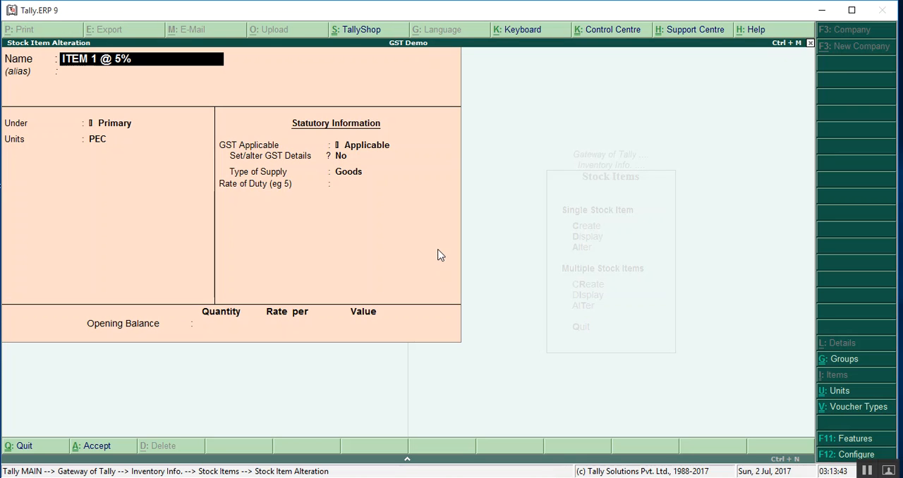
- Keep ITEM 1 @ 5%'s group, units and GST applicability, and open its GST details by answering Yes to Set/alter GST Details
key("Return")
key("Return")
key("Return")
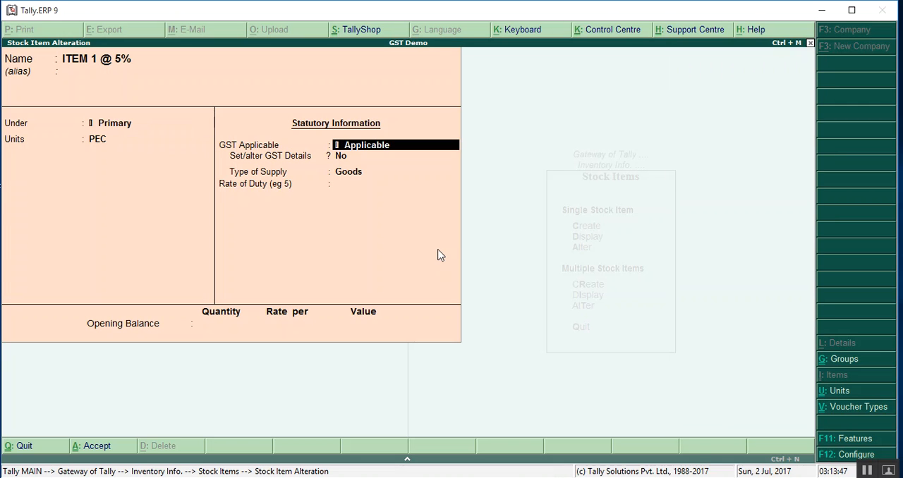
key("Return")
key("BackSpace")
type("Y")
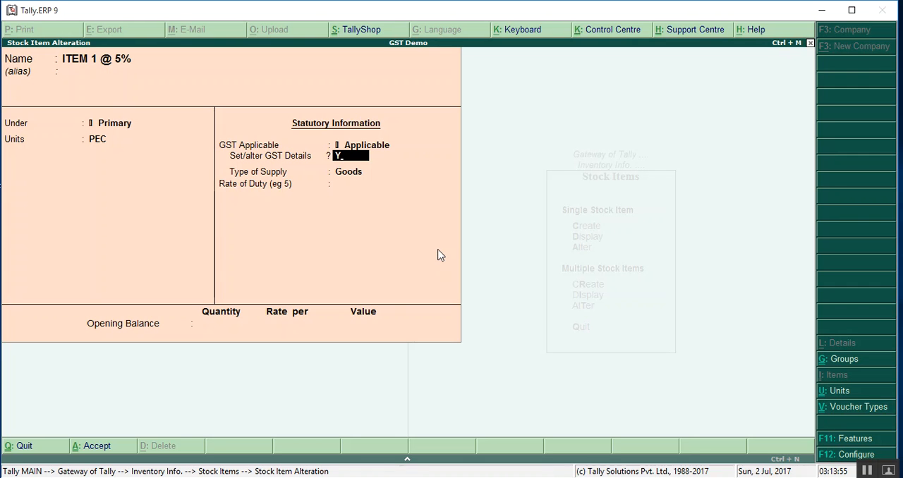
key("Return")
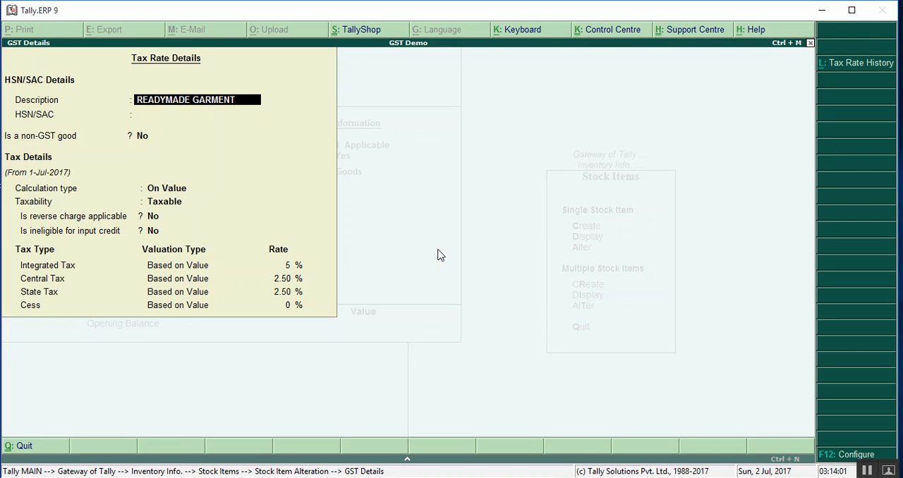
- Keep the READYMADE GARMENT description and set the item's HSN/SAC code to 1425757
key("Return")
type("1425757")
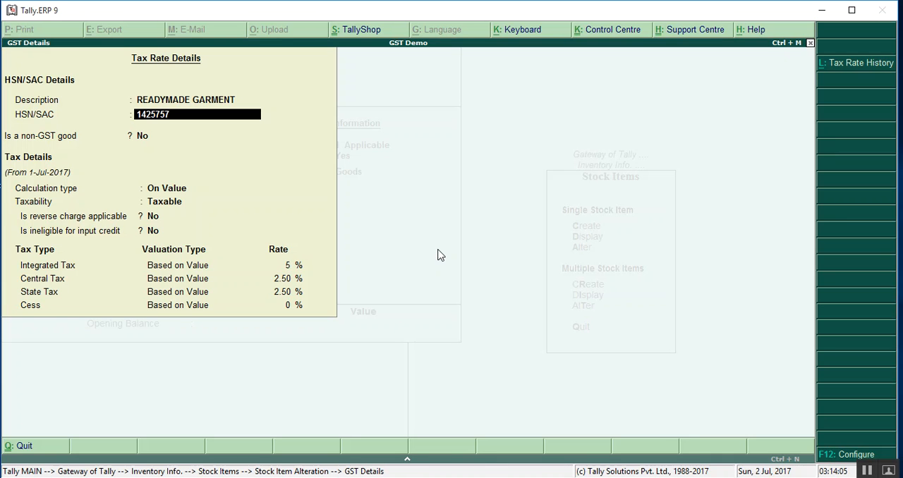
key("Return")
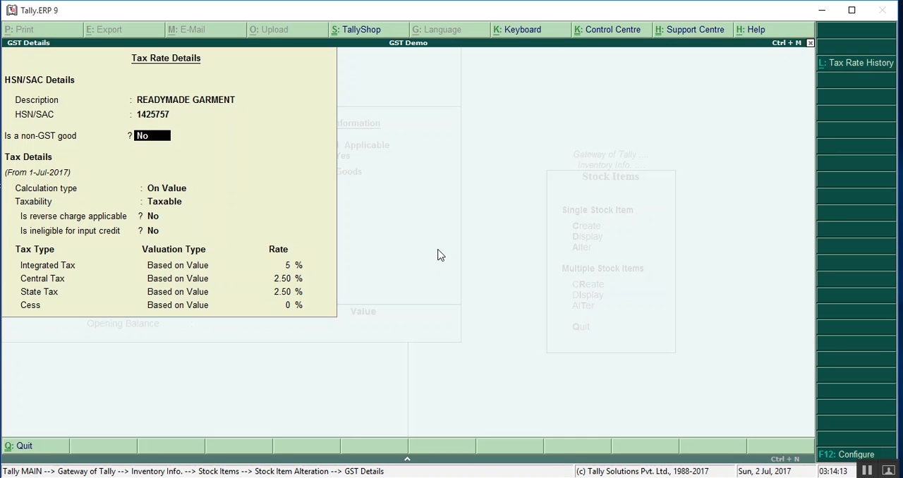
- Keep the item as a taxable GST good calculated On Value, check the GST details configuration, and keep reverse charge and input-credit ineligibility at No
key("Return")
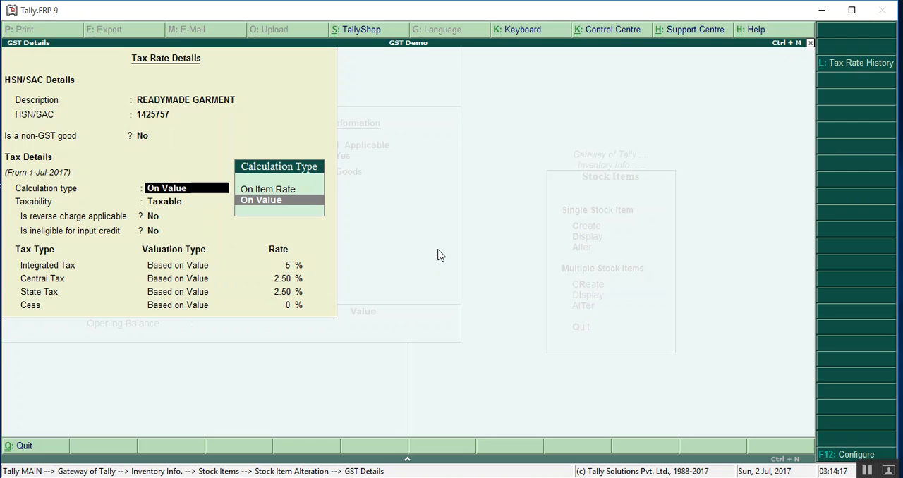
key("Return")
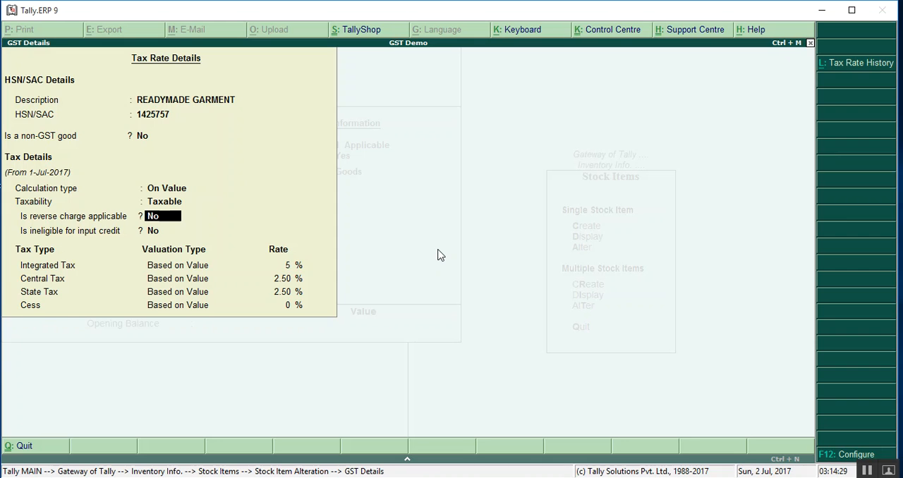
key("F12")
key("Return")
key("Return")
key("Return")
key("Return")
key("Return")
key("Return")
key("Return")
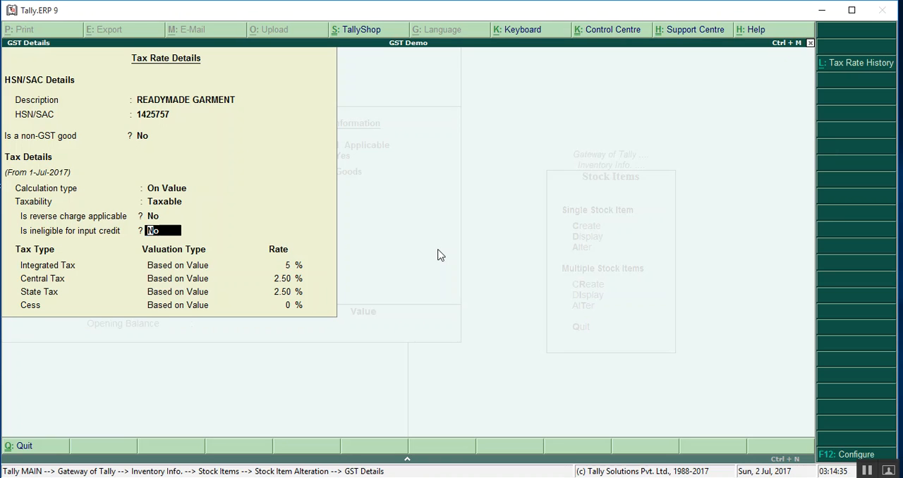
key("Return")
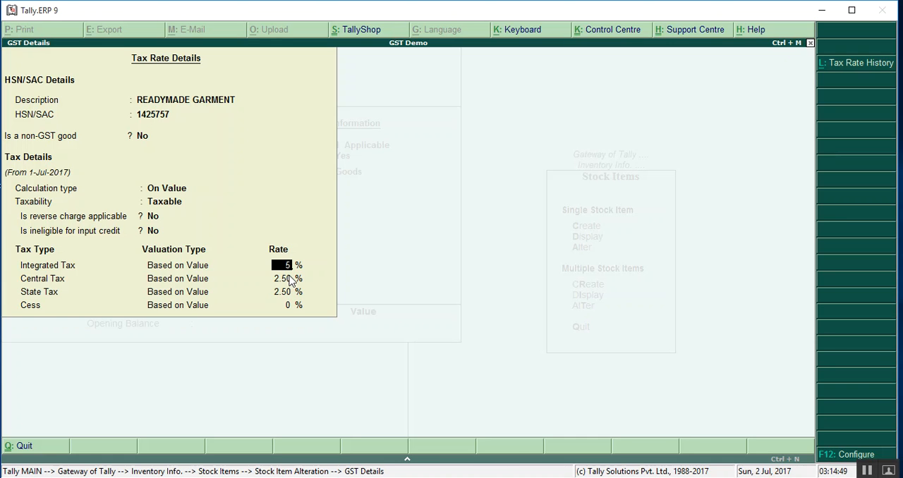
- Keep integrated tax at 5%, central and state tax at 2.50% each and cess at 0%, and accept the tax rate details
key("Return")
key("Return")
key("Return")
left_click(291, 268)
key("Return")
key("Return")
key("Return")
key("Return")
- Set the revised applicability date to 1-7-17 and save ITEM 1 @ 5%
type("1-7-17")
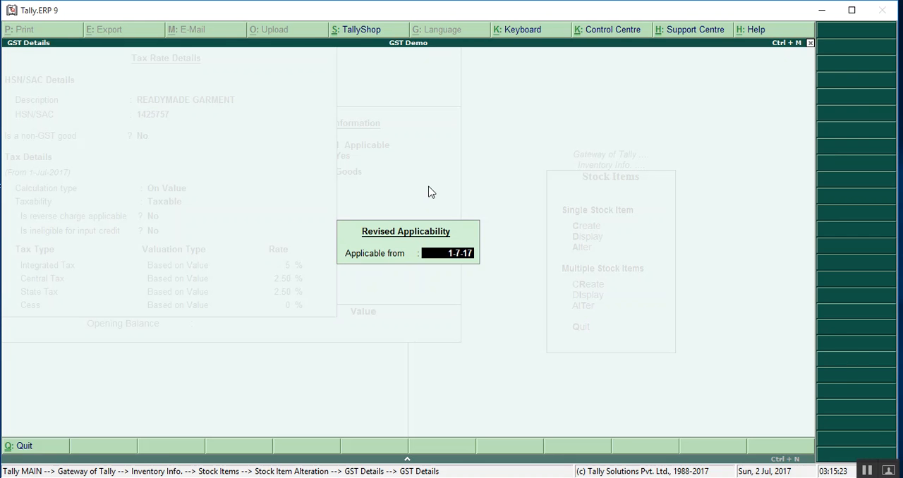
key("Return")
key("Return")
key("Return")
key("Return")
key("Return")
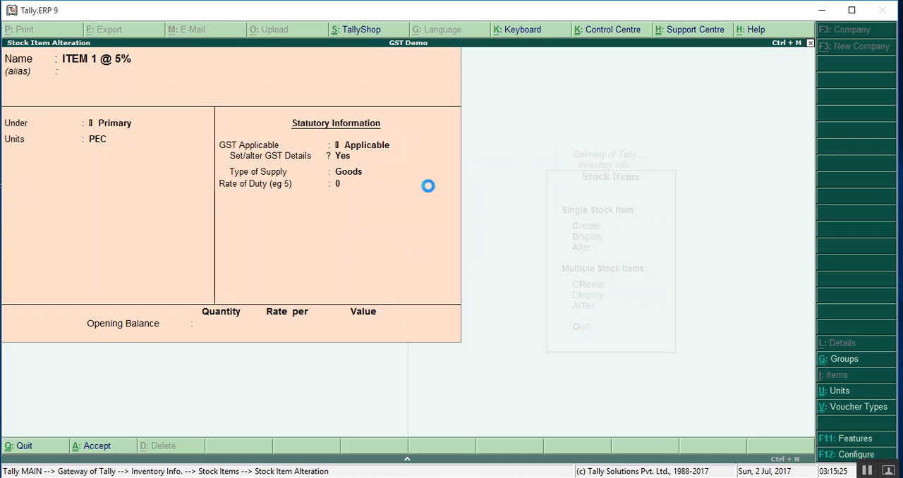
- Open ITEM 2 @ 12% for alteration and answer Yes to Set/alter GST Details, keeping its group, units and GST applicability
key("Down")
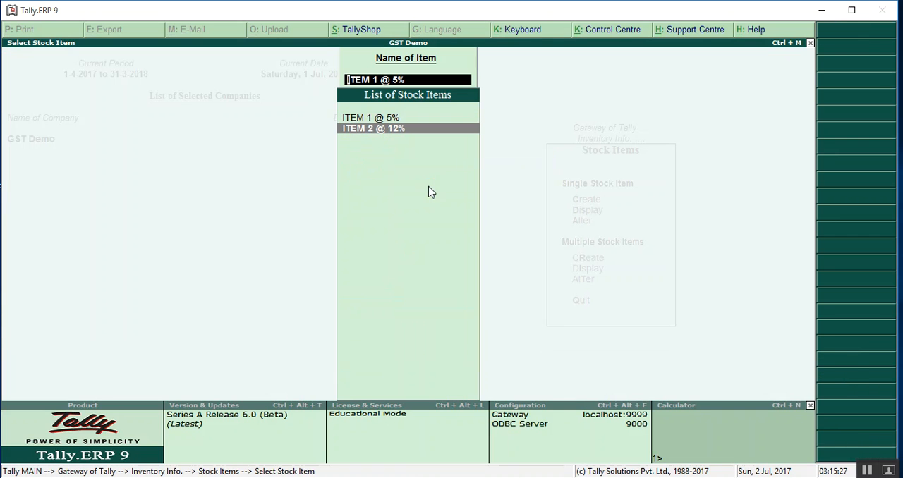
key("Return")
key("Return")
key("Return")
key("Return")
key("Return")
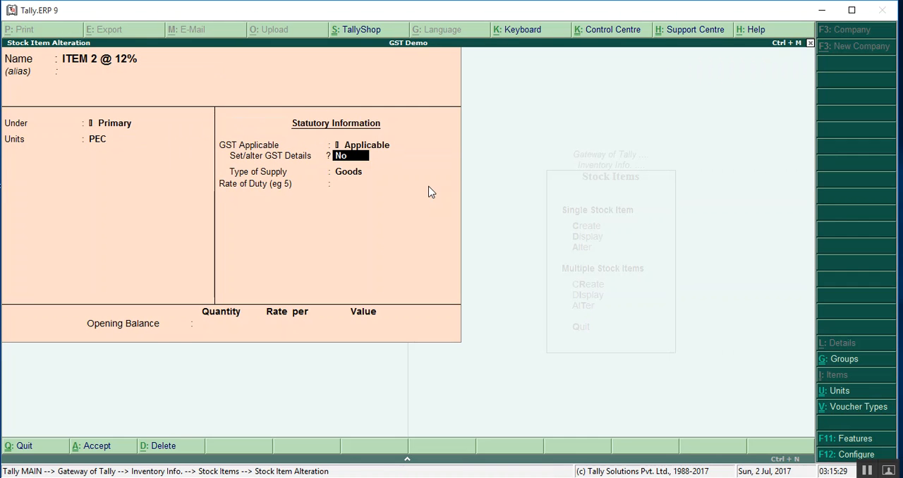
type("Y")
key("Return")
key("Return")
key("Return")
key("Return")
key("Return")
key("Return")
key("Return")
- Review ITEM 2's GST details from the READYMADE GARMENT description and blank HSN/SAC through the calculation type, taxability and tax rates, without edits
key("Return")
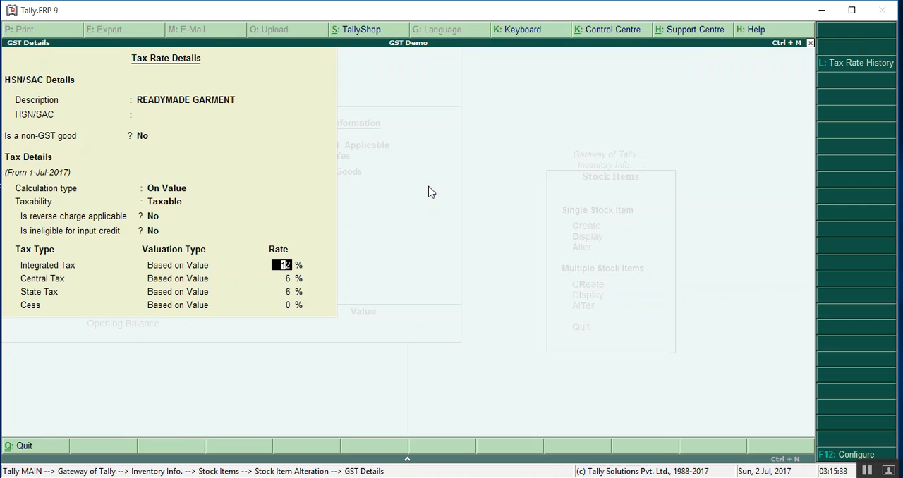
key("Return")
- Accept ITEM 2's GST details without edits, leave the item alteration and return to Inventory Info
key("Return")
key("Return")
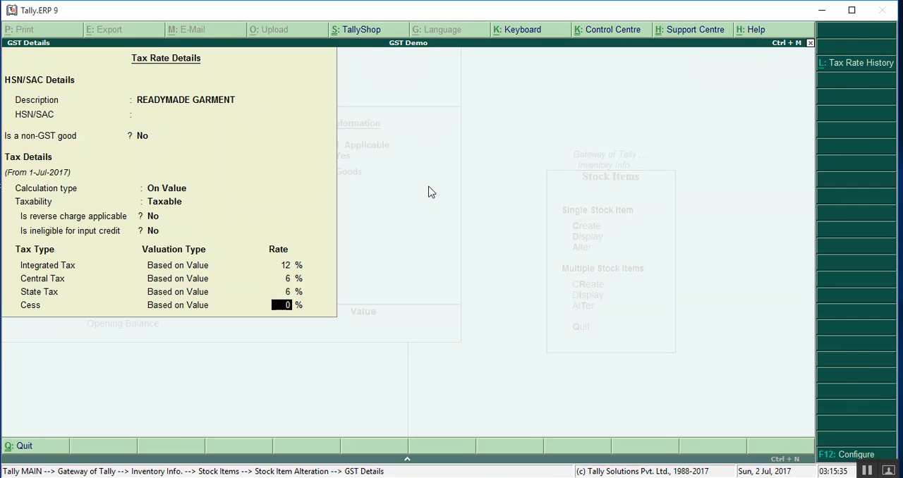
key("Return")
key("Return")
key("Return")
key("Return")
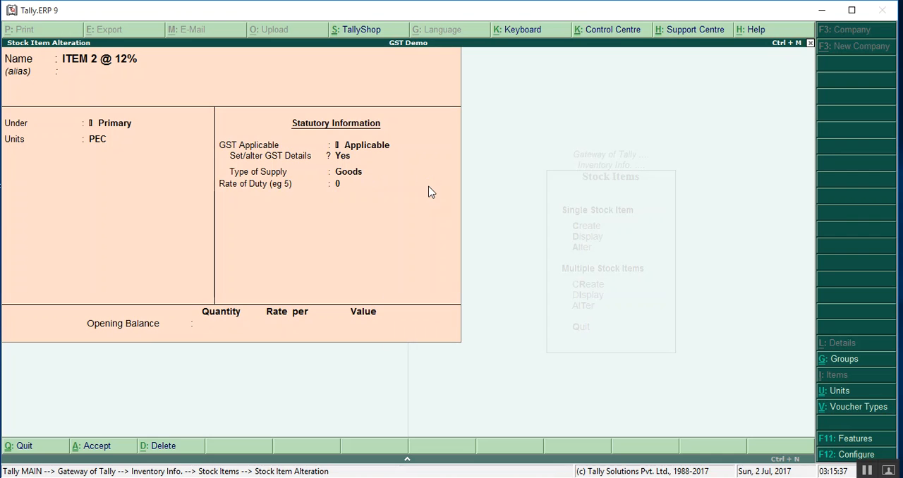
key("Escape")
key("Escape")
key("Escape")
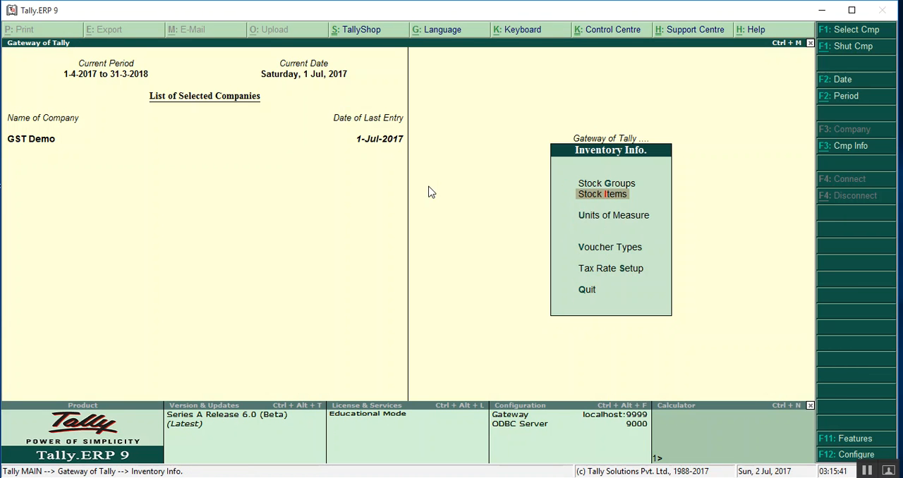